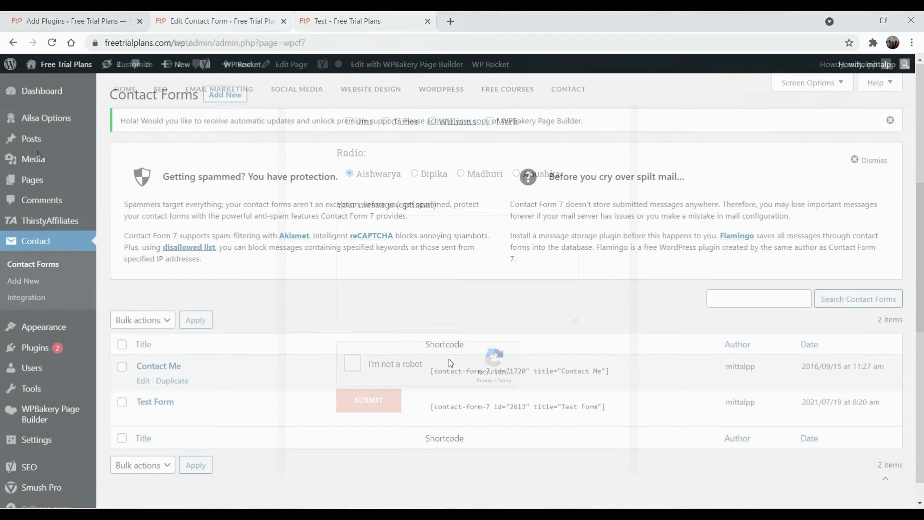
- View the published Test Form page in the 'Test - Free Trial Plans' tab
left_click(329, 21)
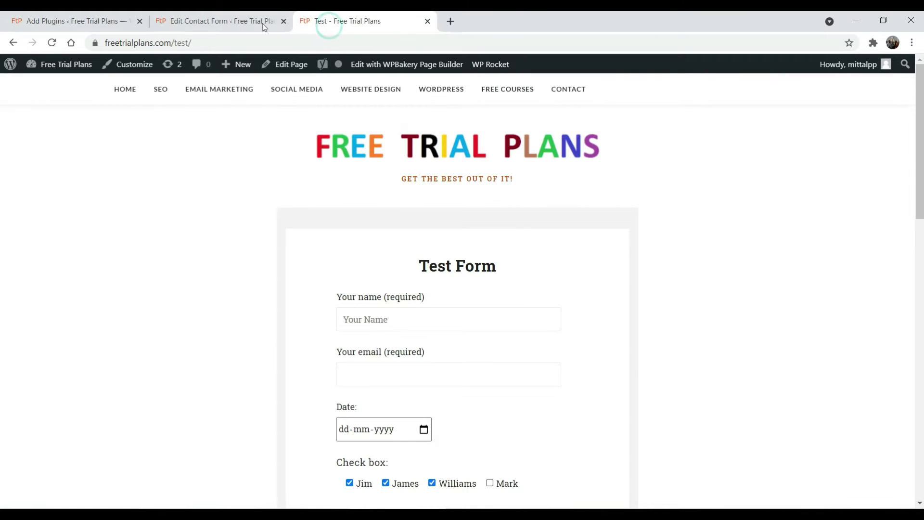
- Compare the Contact Forms admin list with the live Test Form by scrolling through it
left_click(224, 21)
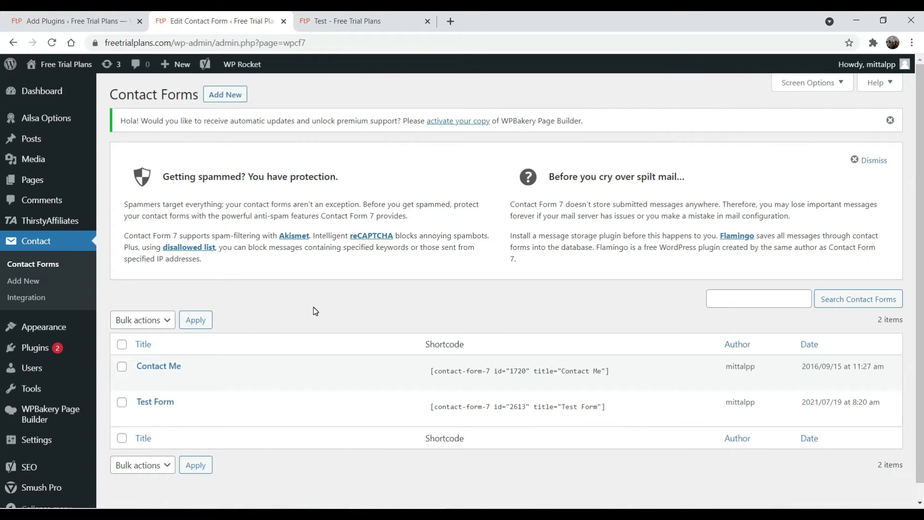
scroll(313, 307, "down", 1)
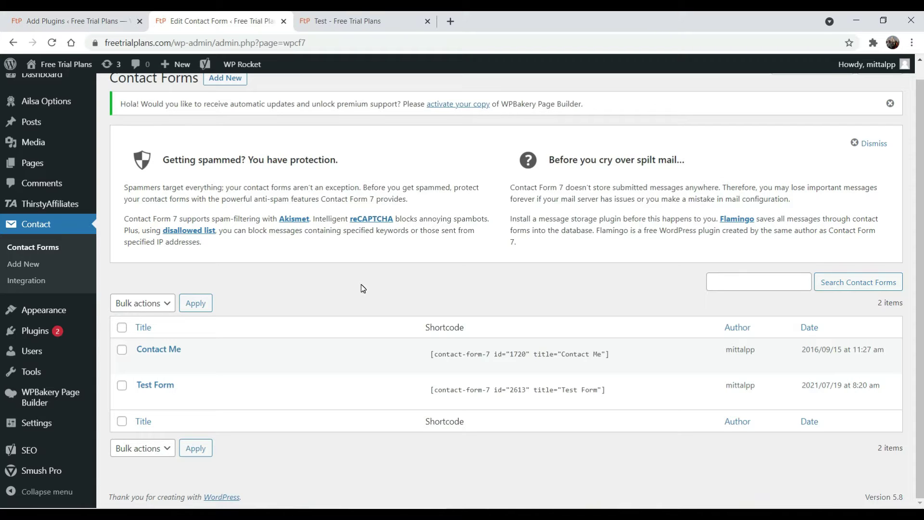
left_click(337, 21)
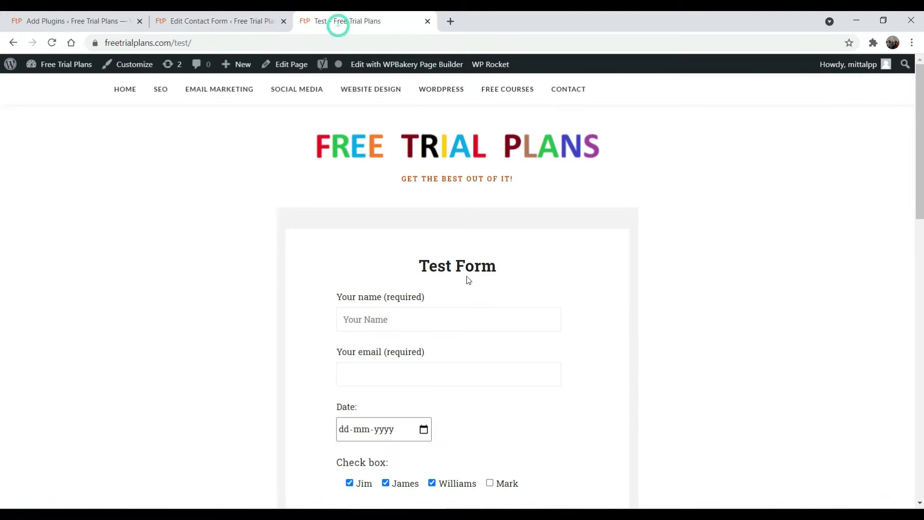
scroll(466, 184, "down", 4)
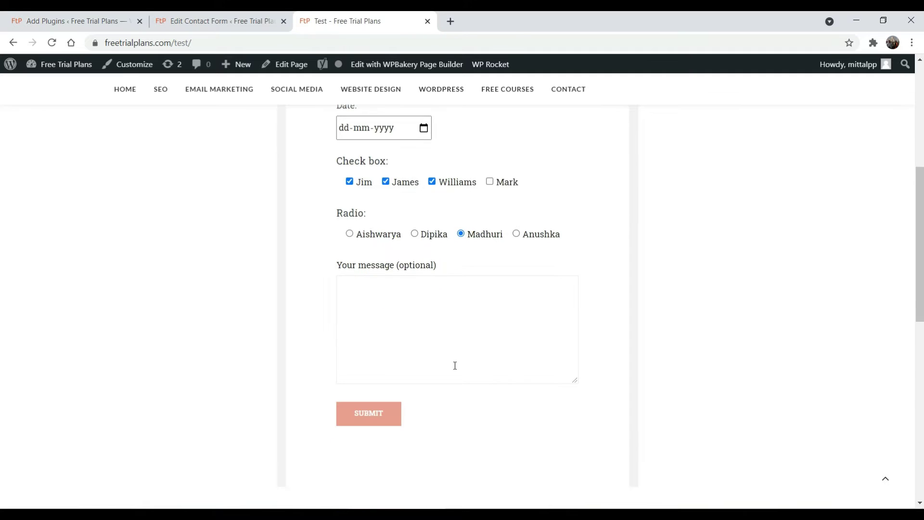
scroll(438, 298, "up", 3)
scroll(375, 289, "down", 5)
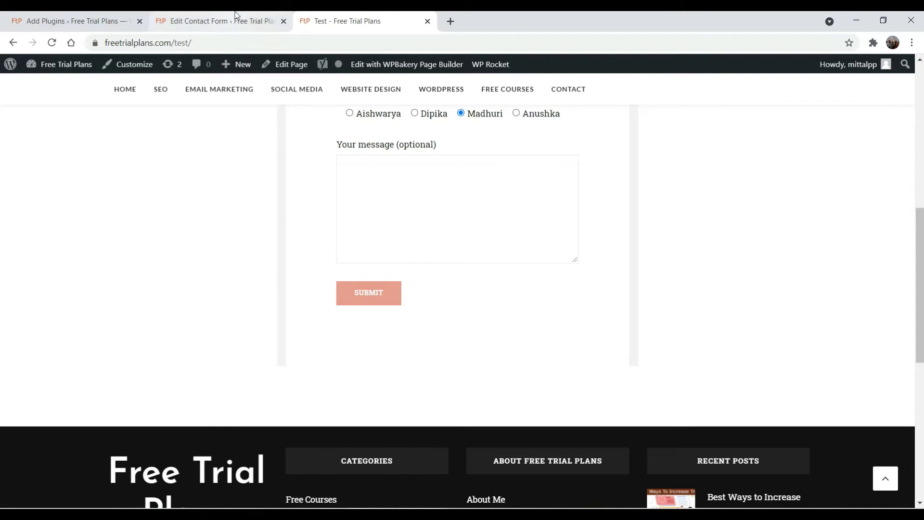
scroll(432, 310, "up", 9)
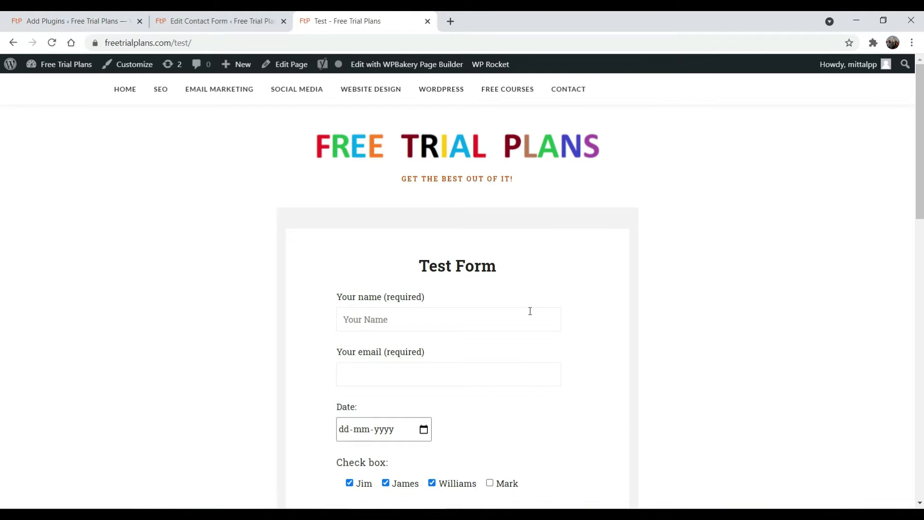
left_click(192, 20)
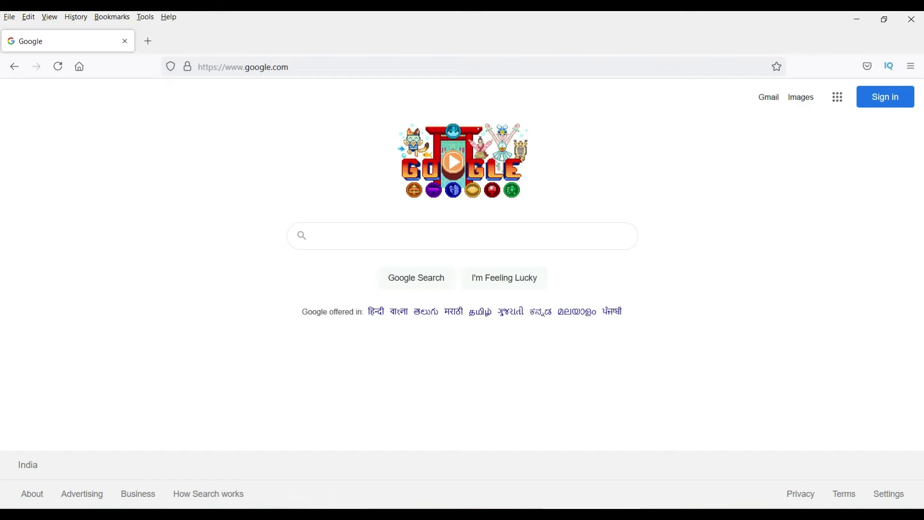
- Search Google for 'google recaptcha', open the reCAPTCHA admin console and sign in with a Google account
type("google")
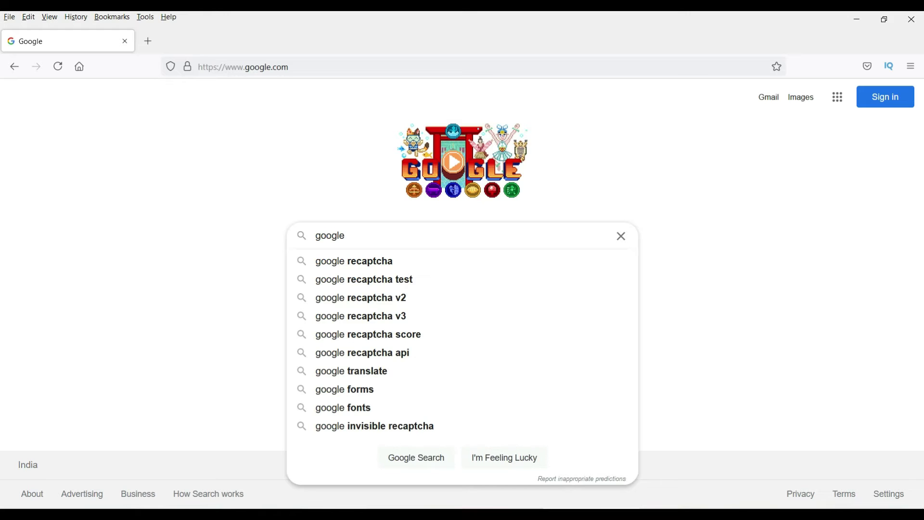
left_click(401, 262)
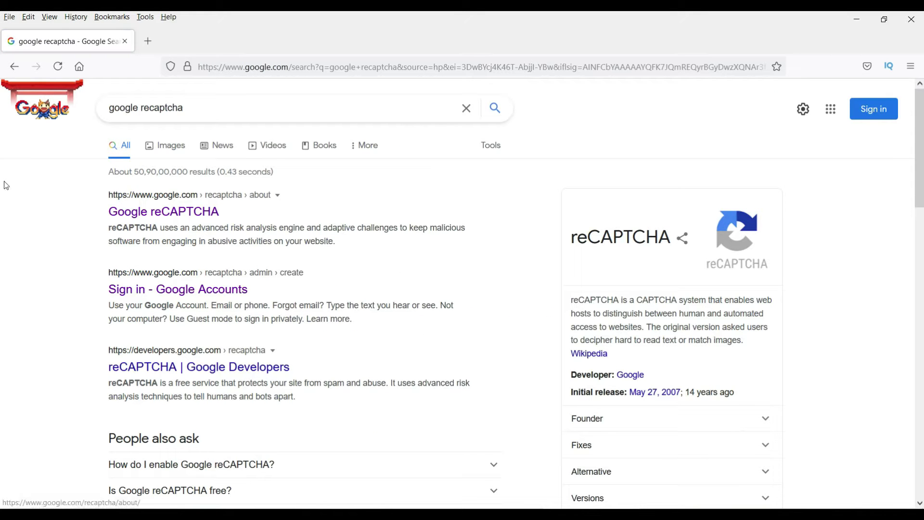
left_click(161, 217)
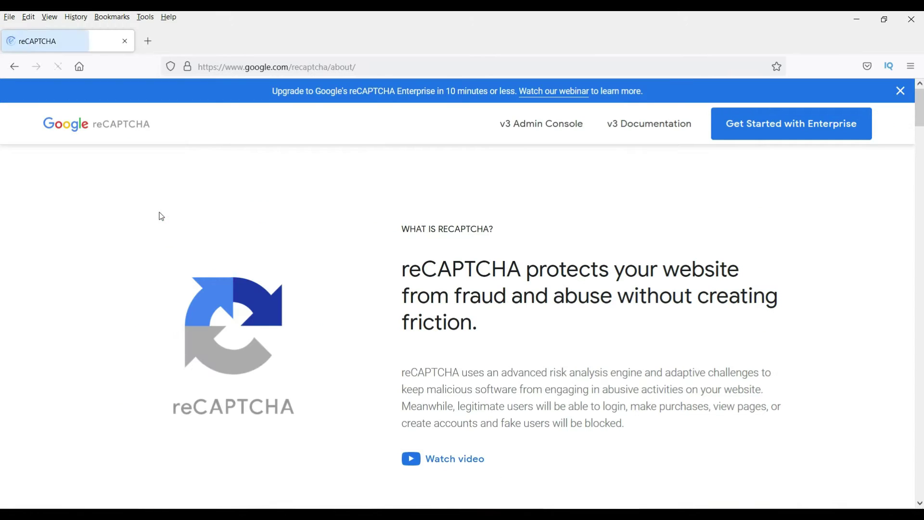
left_click(531, 129)
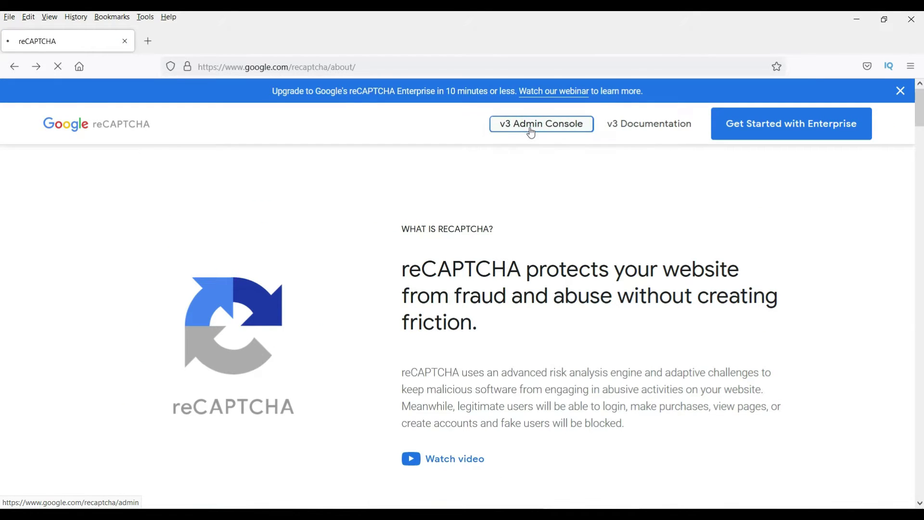
left_click(422, 201)
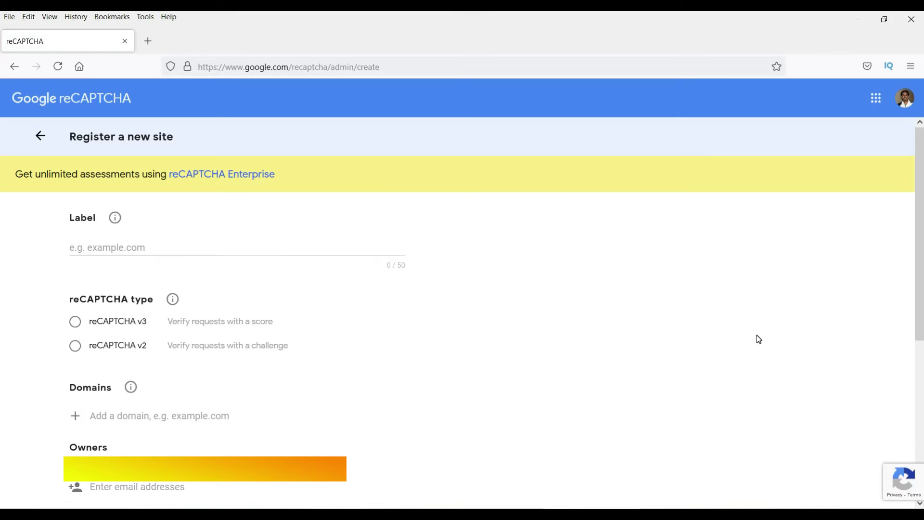
- Enter 'Param Freelance' as the new site's label
left_click(145, 242)
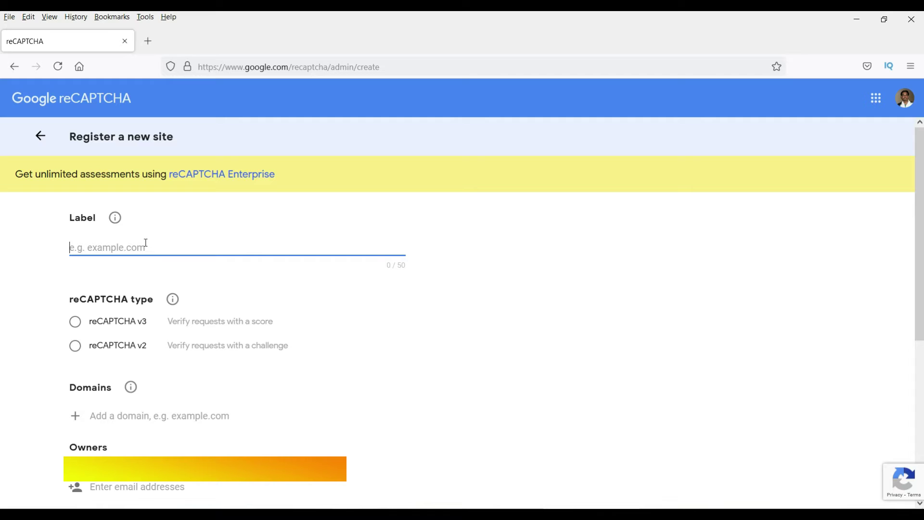
type("Param Freelance")
left_click(15, 318)
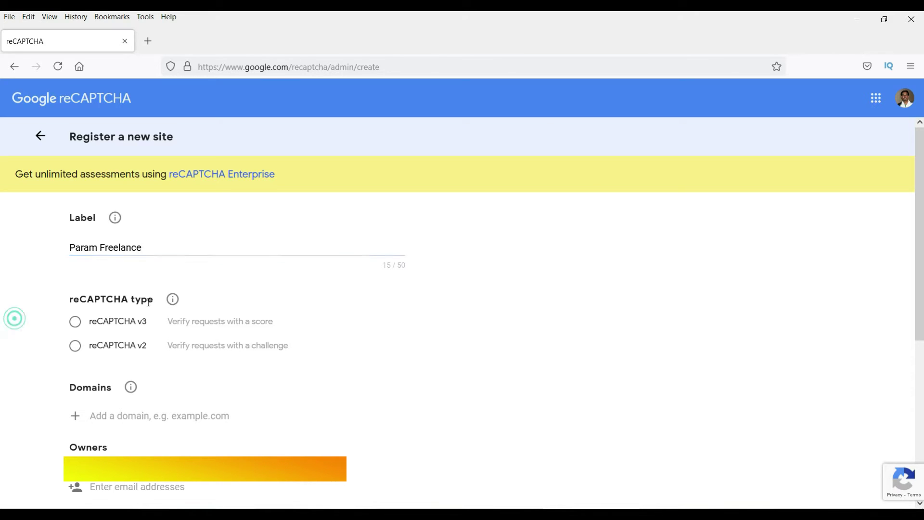
- Open the reCAPTCHA site-types documentation from the reCAPTCHA type help tooltip
scroll(149, 302, "down", 3)
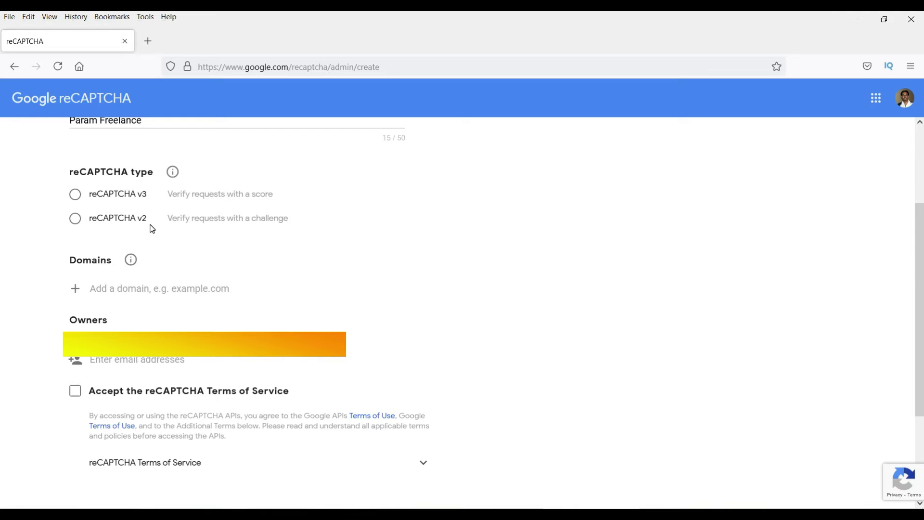
mouse_move(172, 174)
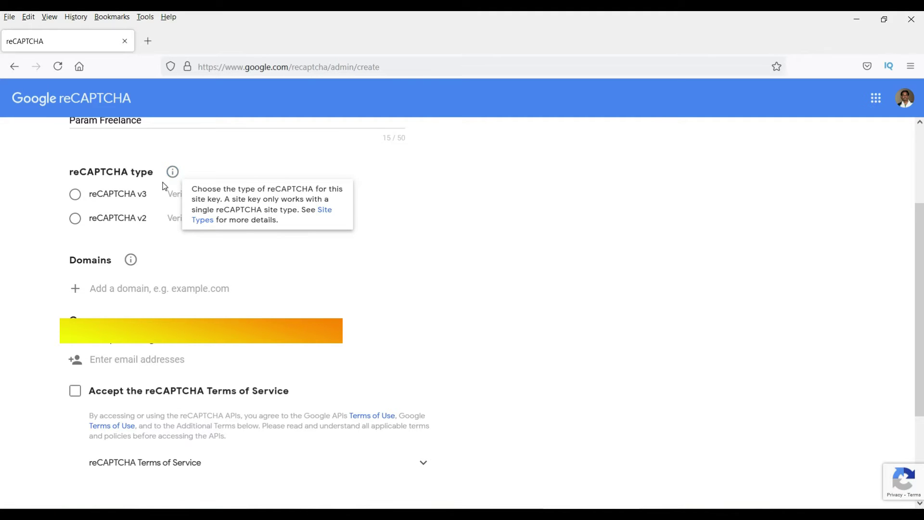
left_click(329, 211)
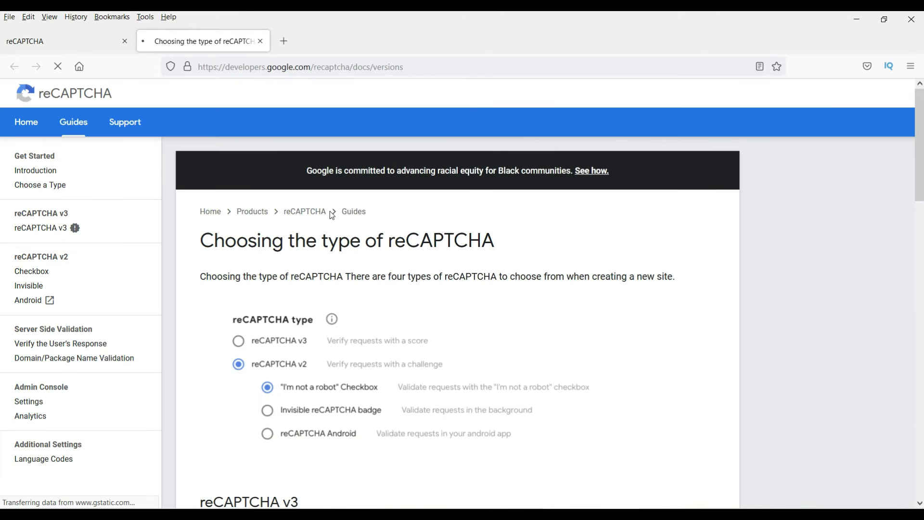
- Read the reCAPTCHA types guide, try the 'I'm not a robot' demo, and return to registration
scroll(542, 304, "down", 3)
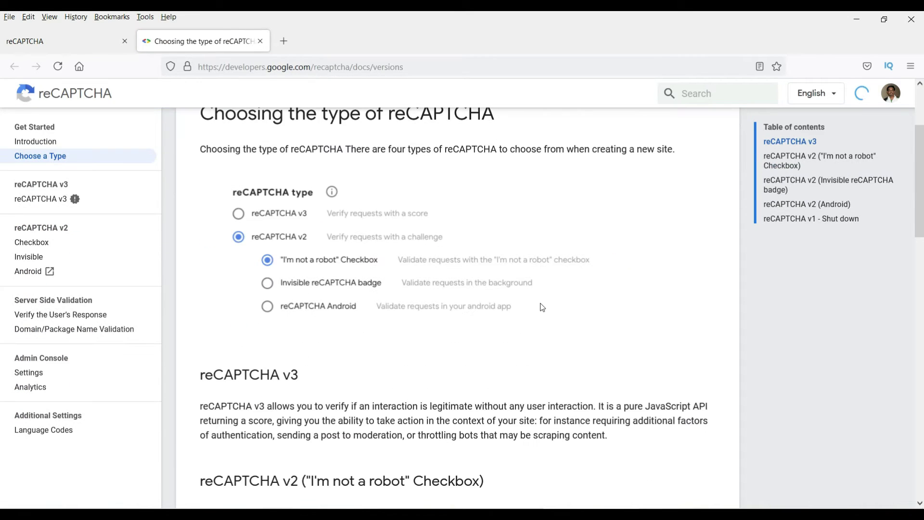
scroll(407, 268, "down", 5)
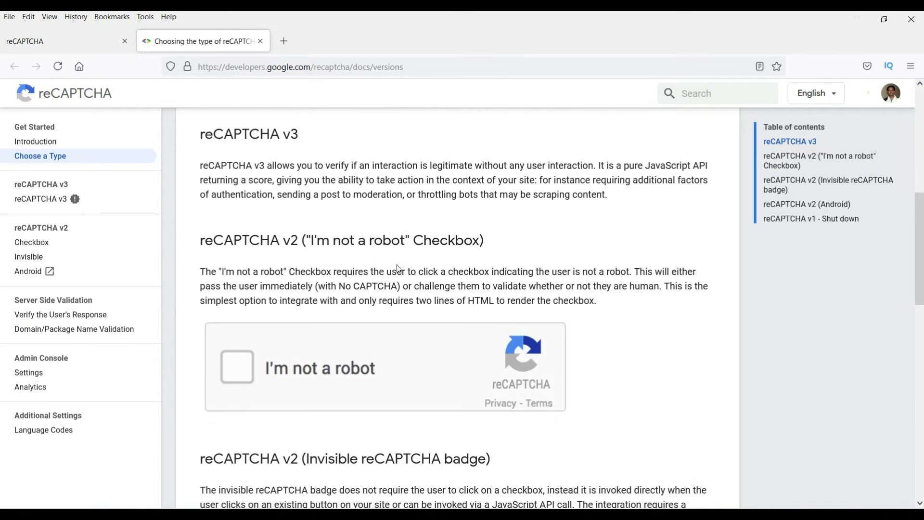
left_click(266, 356)
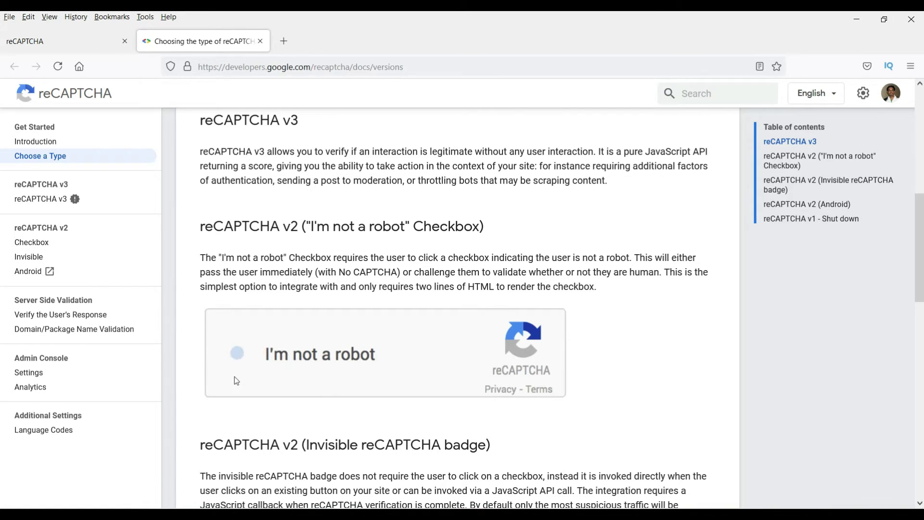
scroll(365, 338, "down", 4)
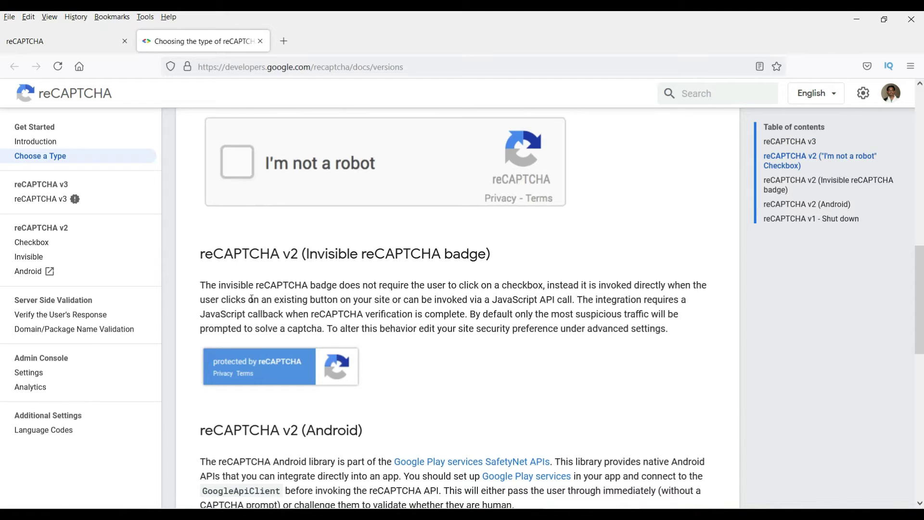
left_click(54, 46)
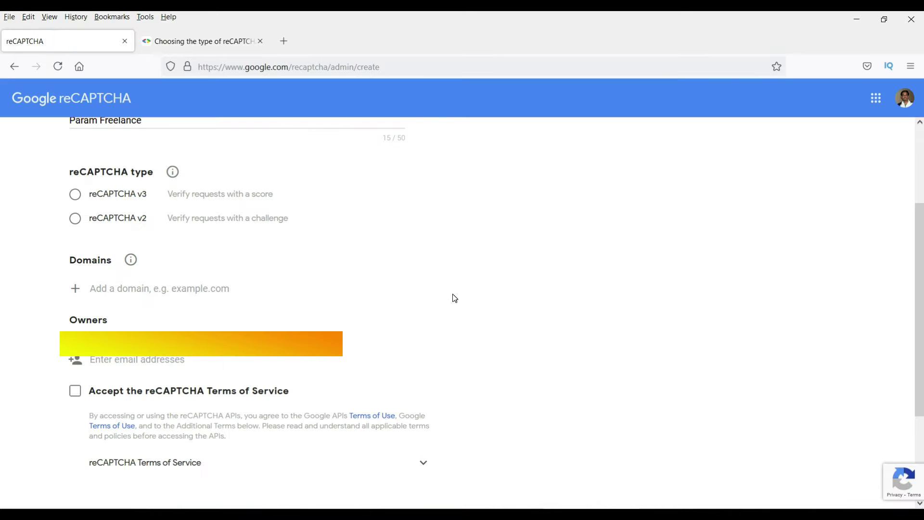
- Choose reCAPTCHA v2 and add freetrialplans.com as the site's domain
left_click(74, 219)
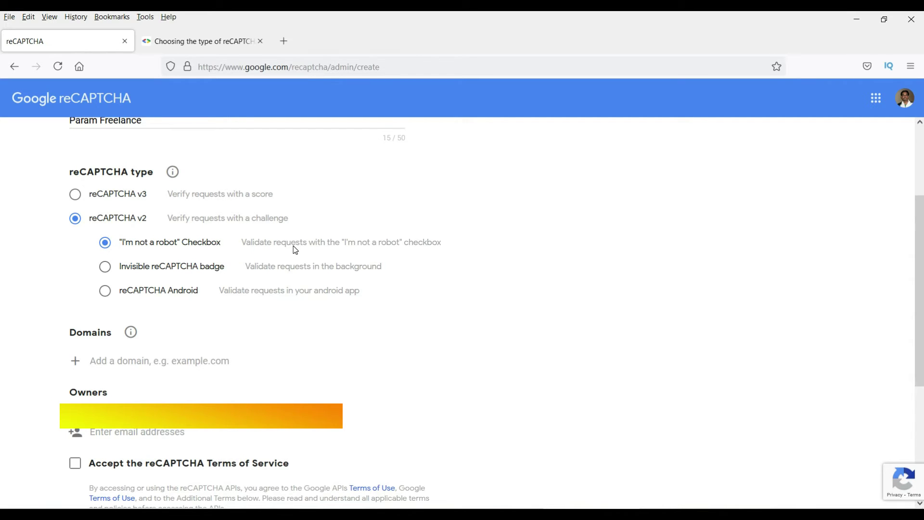
scroll(295, 250, "down", 3)
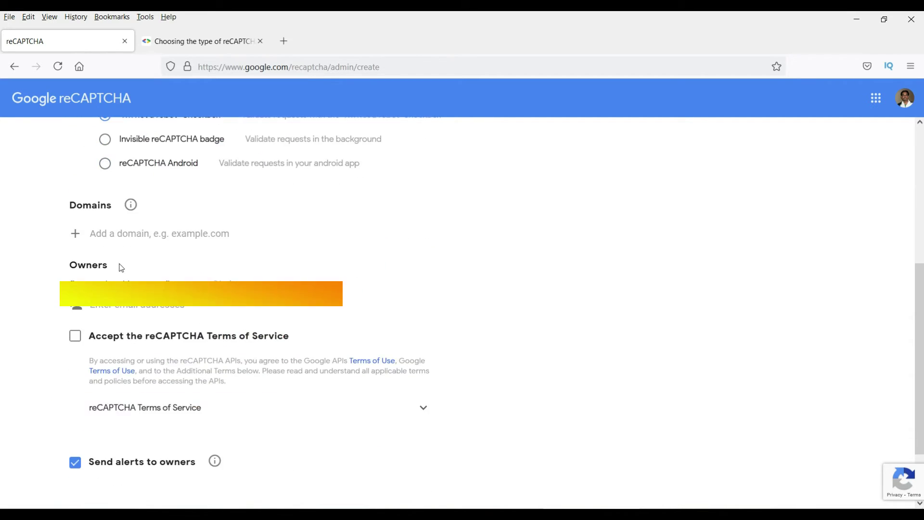
left_click(124, 234)
type("fr")
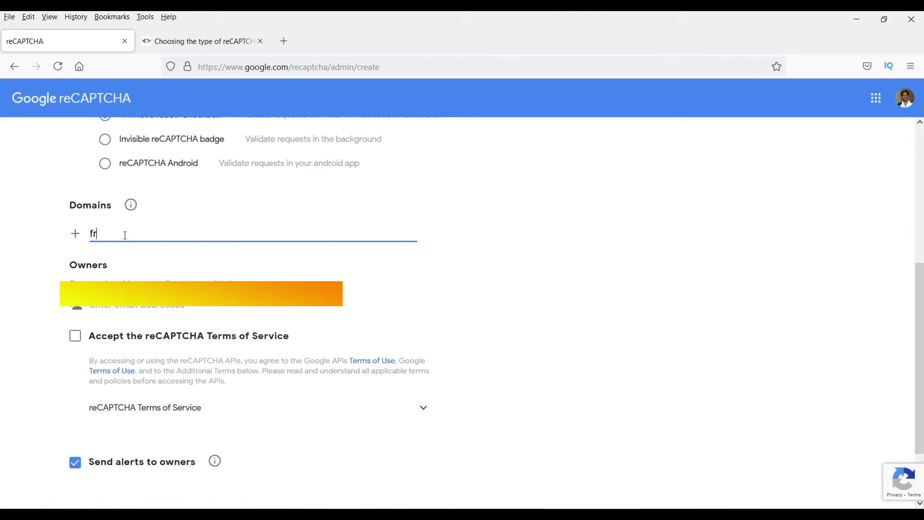
type("eetrialplans.com")
- Accept the reCAPTCHA Terms of Service and submit the site registration
scroll(394, 285, "down", 2)
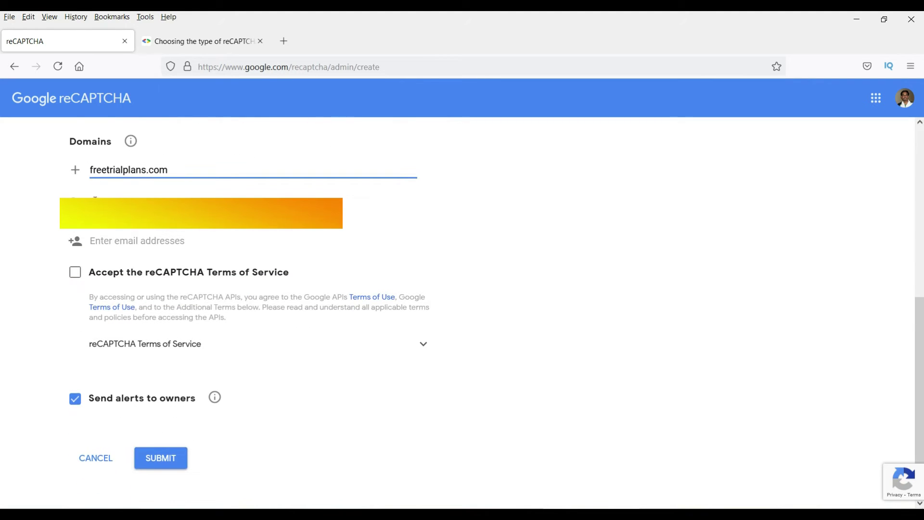
scroll(213, 259, "down", 1)
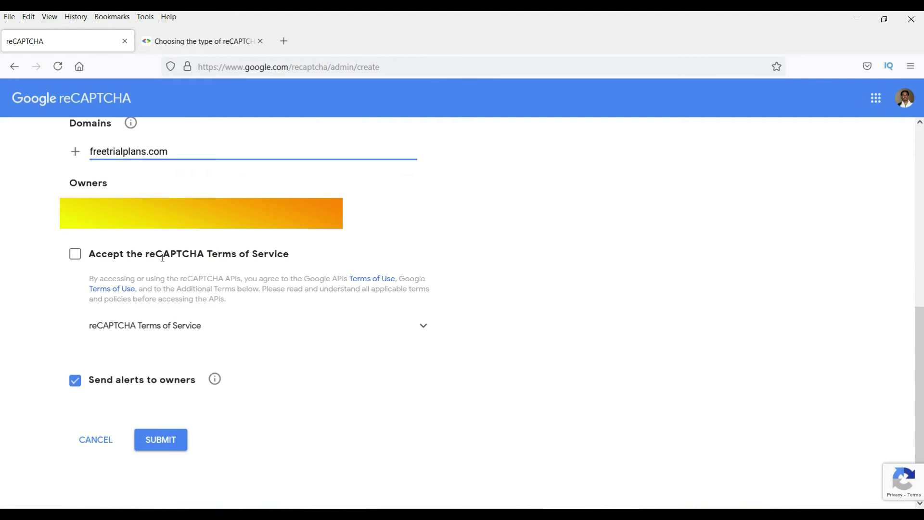
left_click(74, 254)
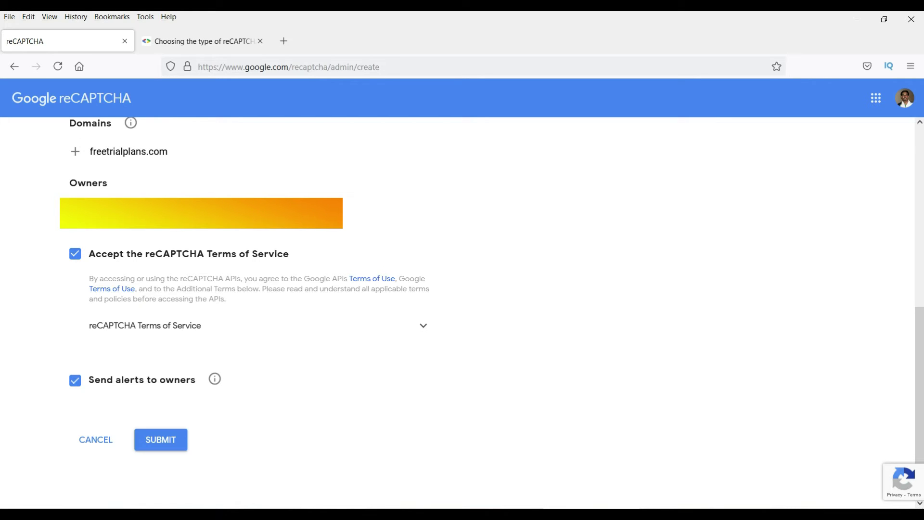
left_click(171, 446)
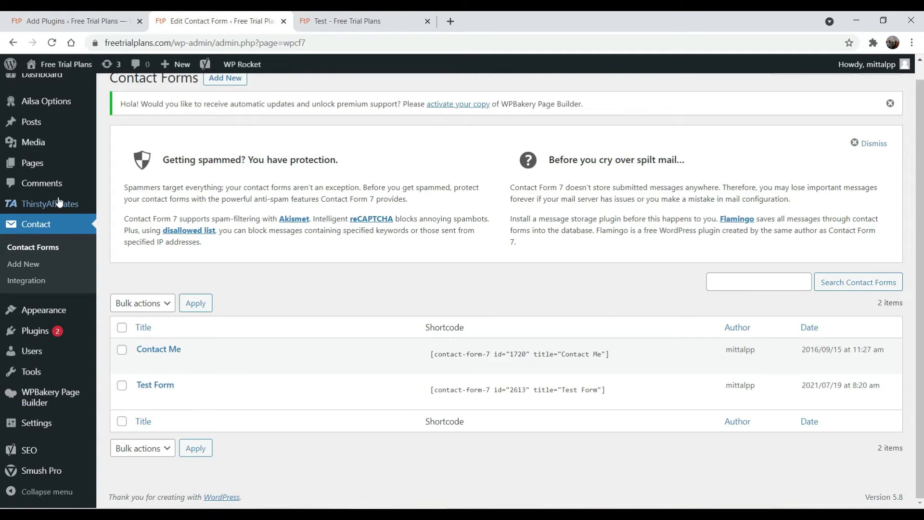
- Open the Contact Form 7 Integration settings page
left_click(24, 284)
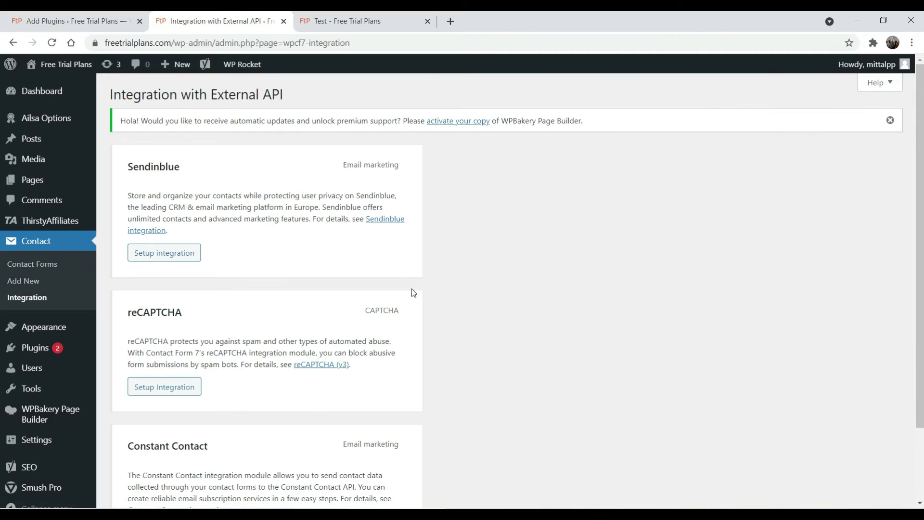
- Copy the Google reCAPTCHA site key into the Contact Form 7 reCAPTCHA integration
left_click(169, 390)
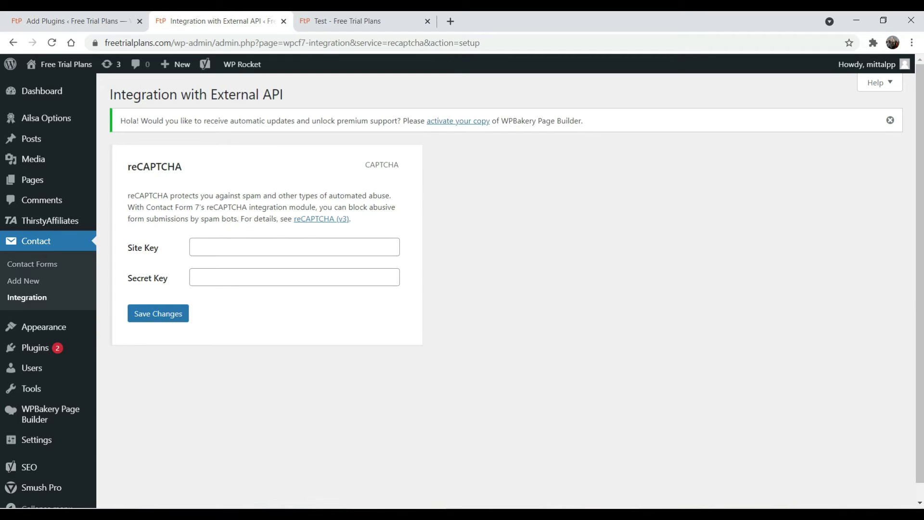
key("alt+Tab")
left_click(137, 269)
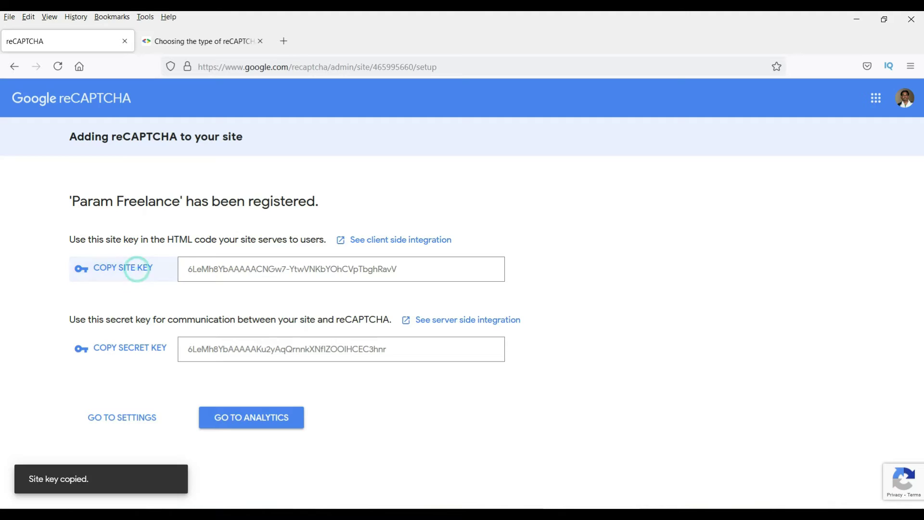
key("alt+Tab")
left_click(211, 247)
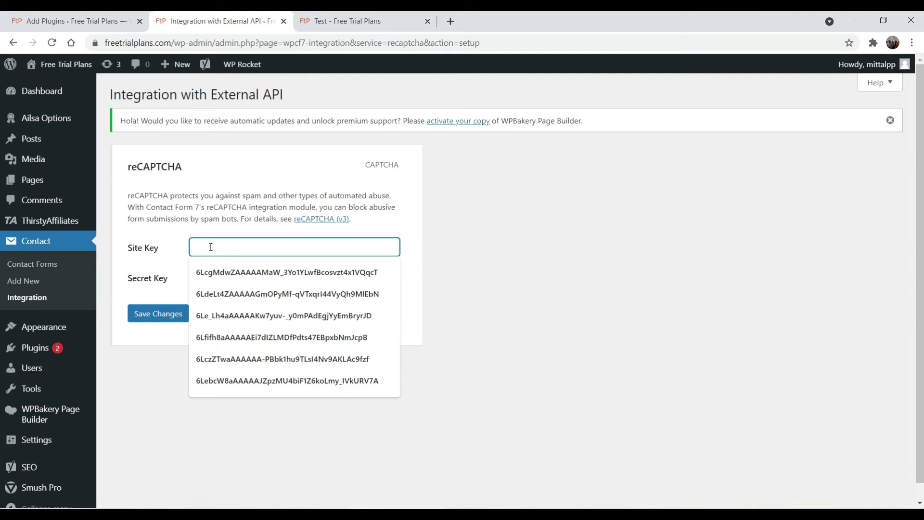
key("ctrl+v")
- Copy the secret key into the integration and save both keys
key("alt+Tab")
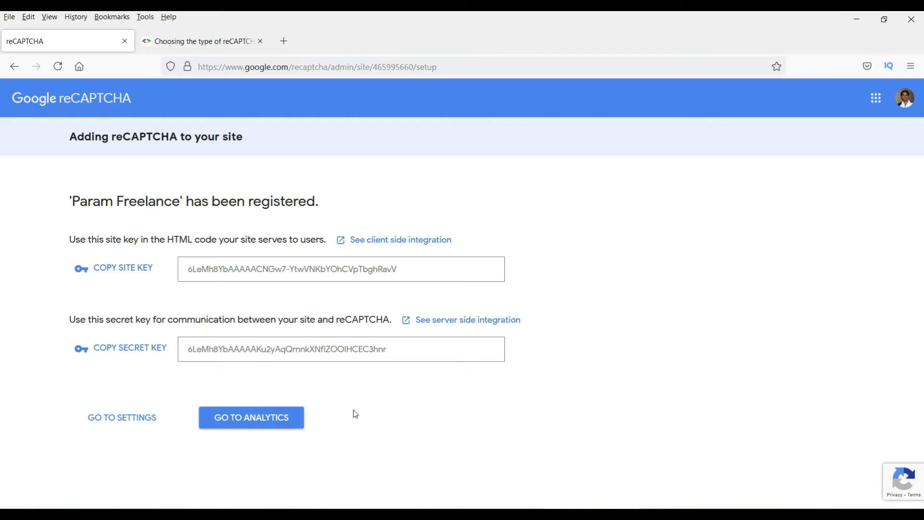
left_click(153, 349)
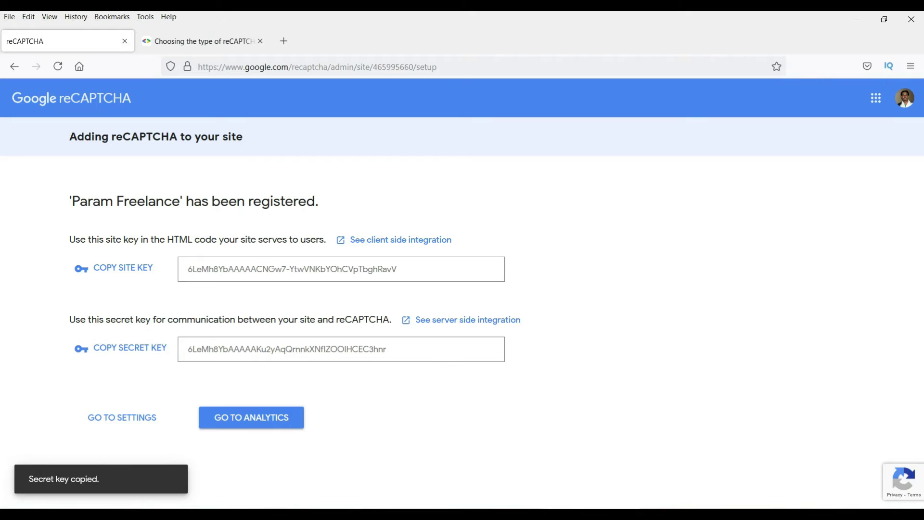
key("alt+Tab")
left_click(248, 276)
key("ctrl+v")
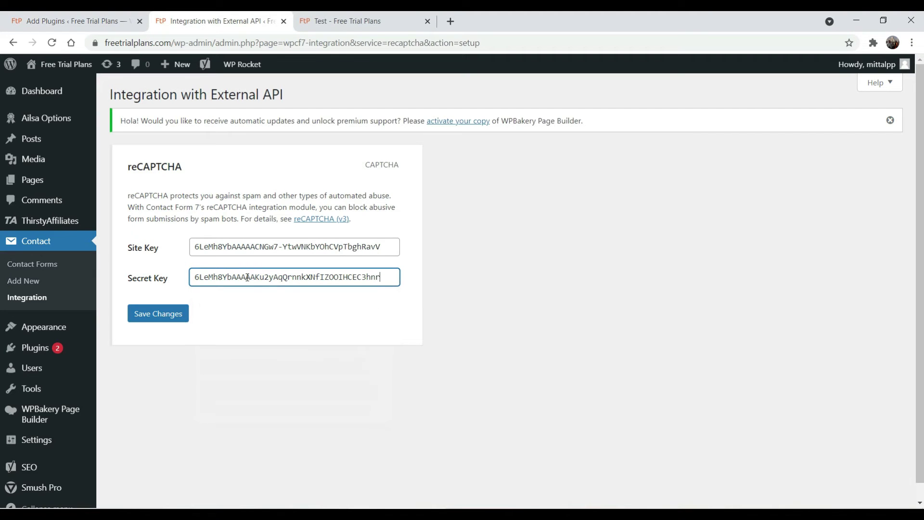
left_click(154, 320)
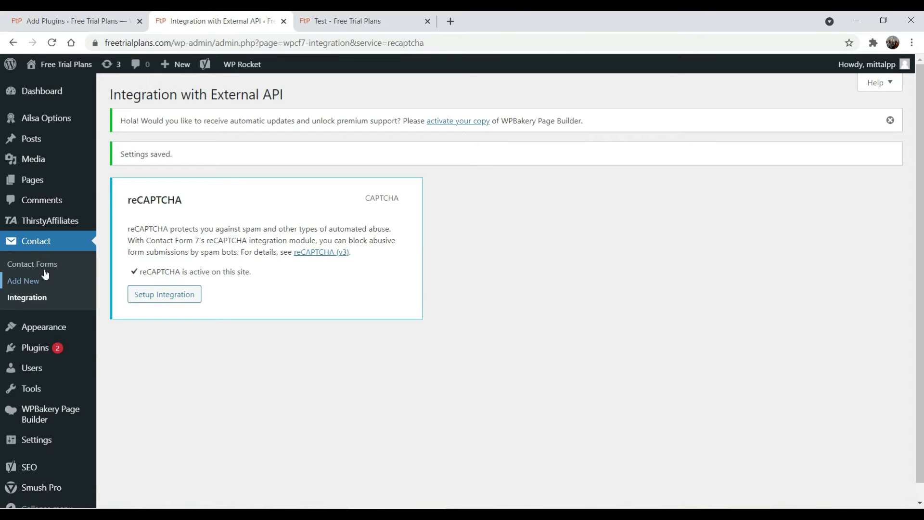
- Search 'contact form 7 recaptcha', then install and activate the ReCaptcha v2 for Contact Form 7 plugin
mouse_move(46, 351)
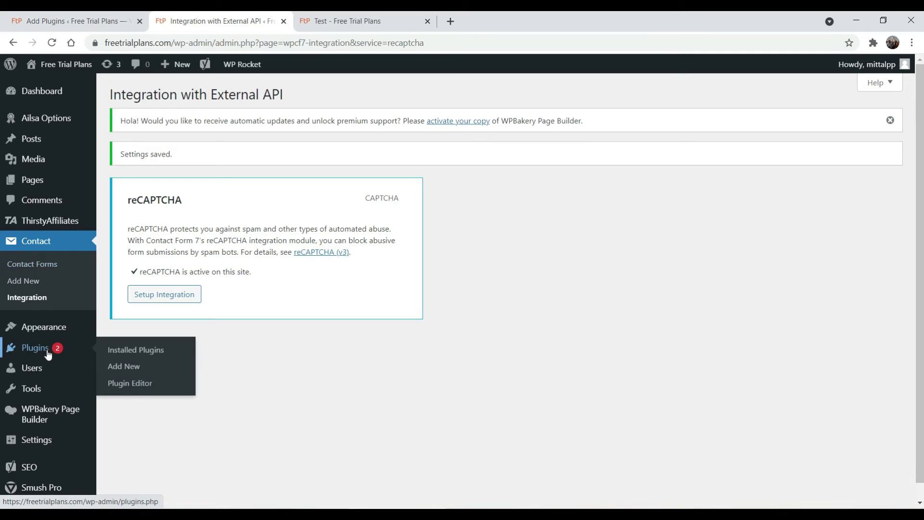
left_click(133, 367)
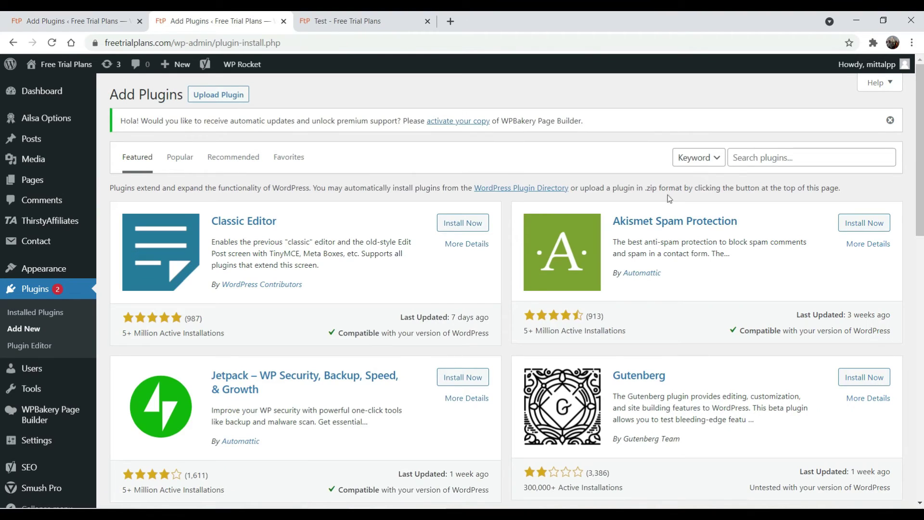
left_click(765, 157)
left_click(765, 155)
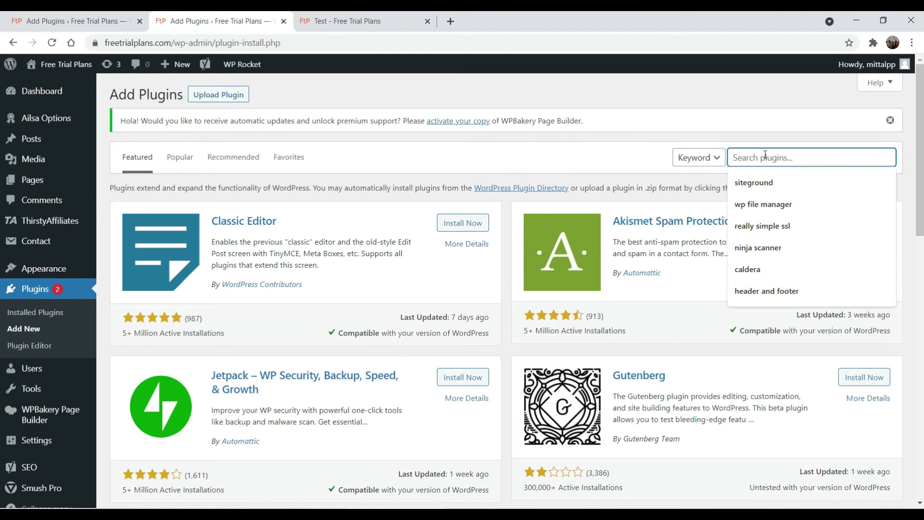
type("contact")
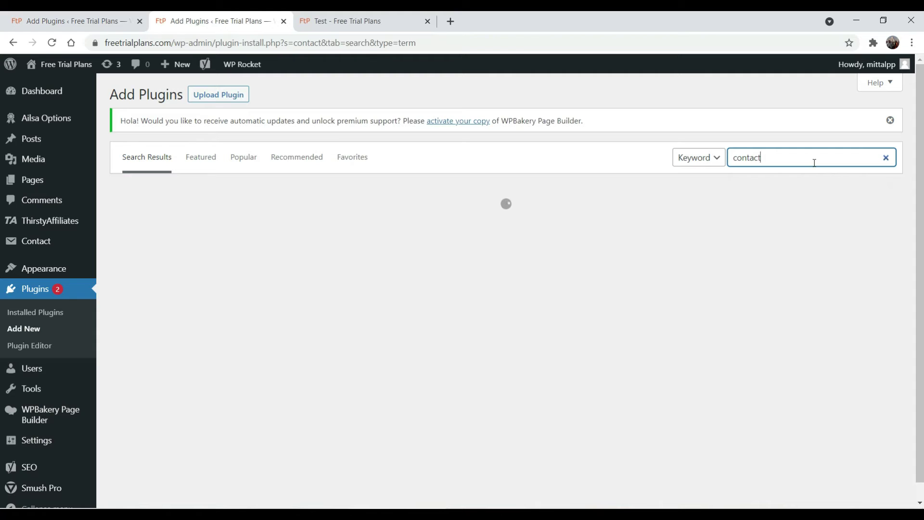
type(" for")
type("m ")
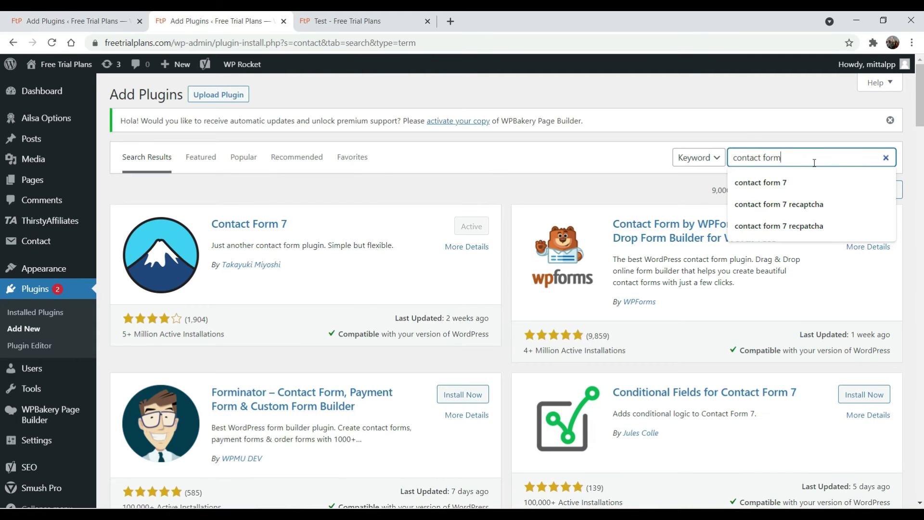
type("7 recapt")
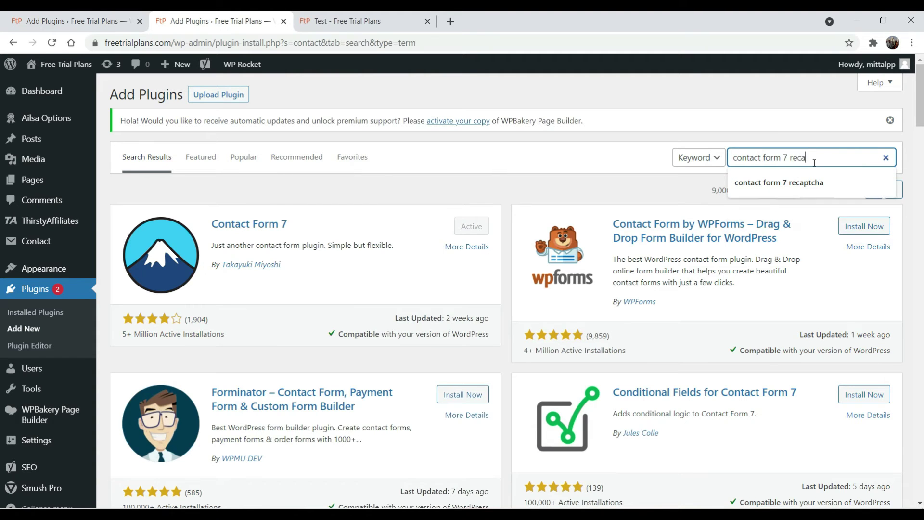
type("cha")
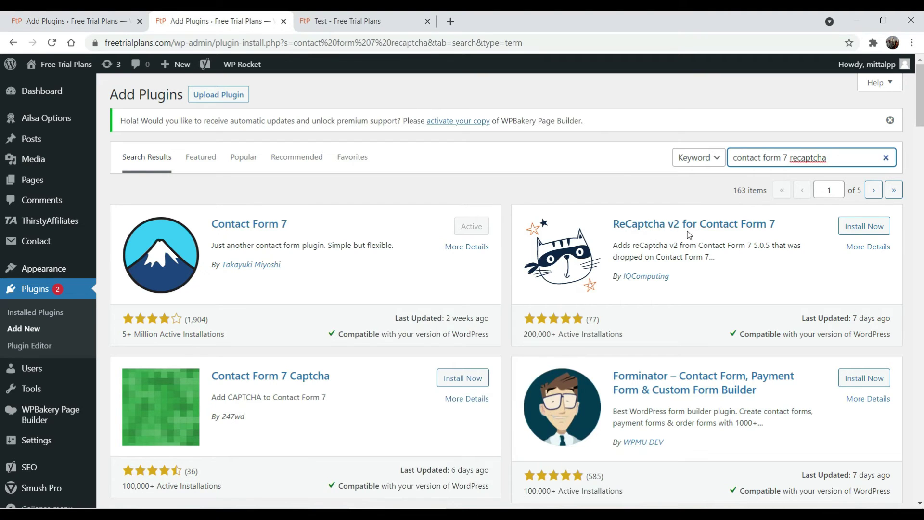
left_click(859, 232)
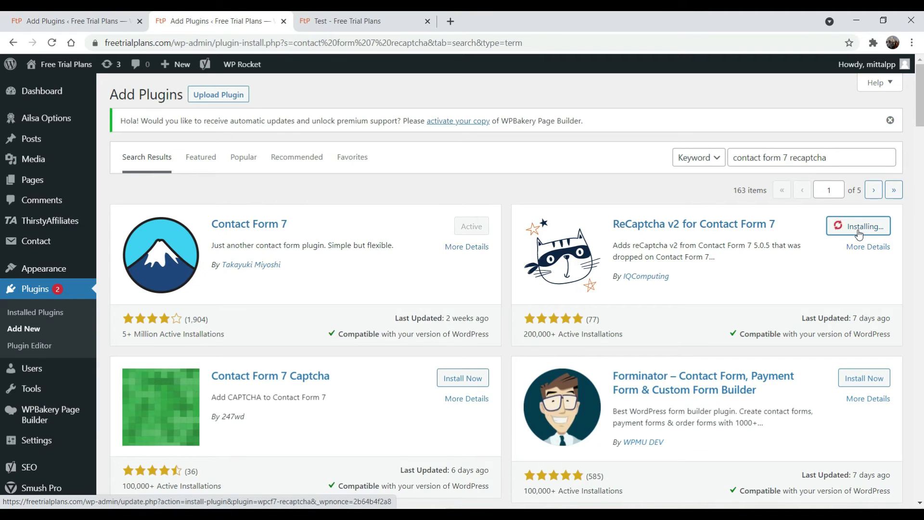
left_click(858, 234)
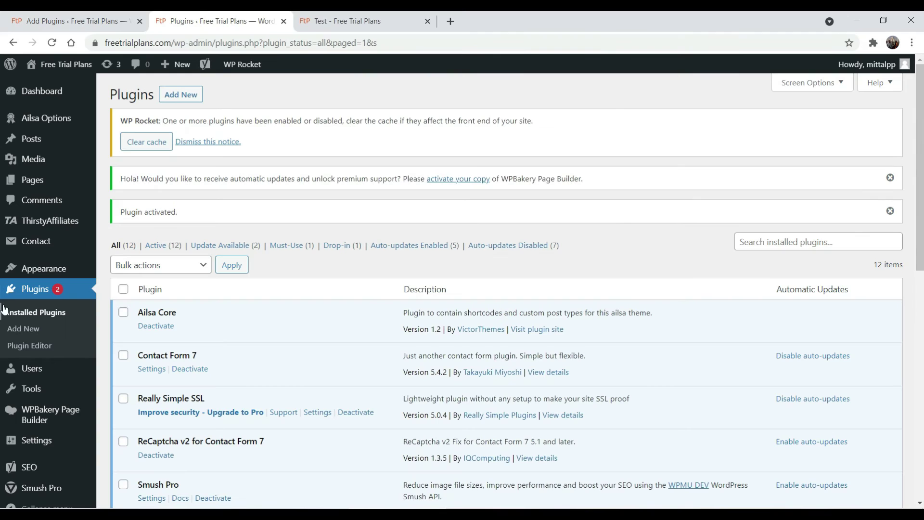
- Save the plugin's usage as reCaptcha Version 2 and select the [recaptcha] shortcode
mouse_move(31, 245)
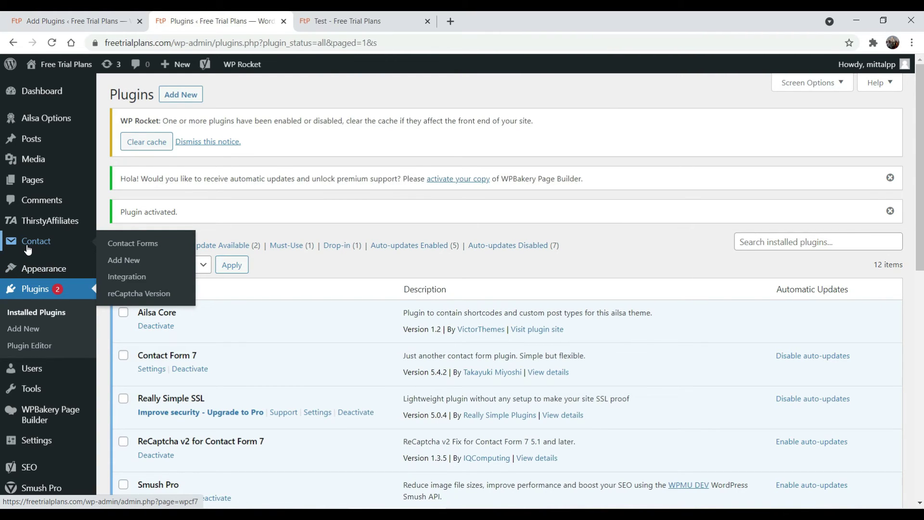
left_click(140, 300)
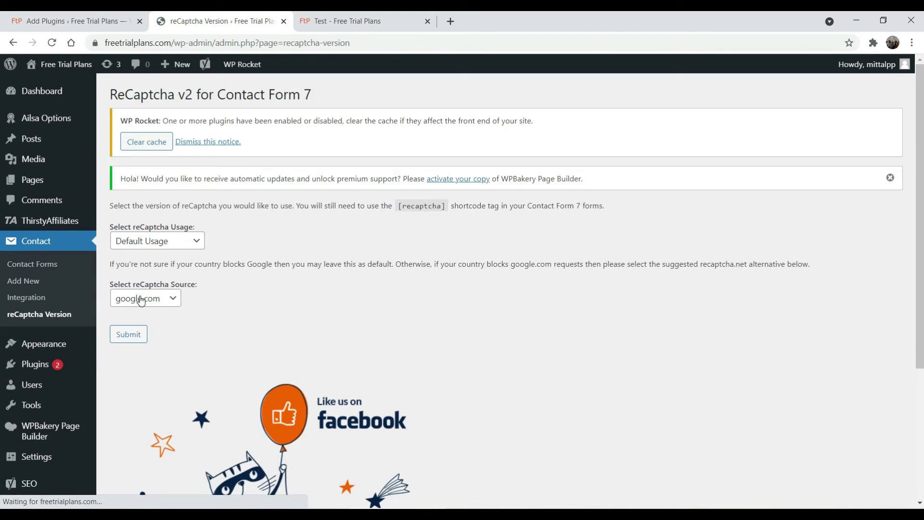
left_click(175, 251)
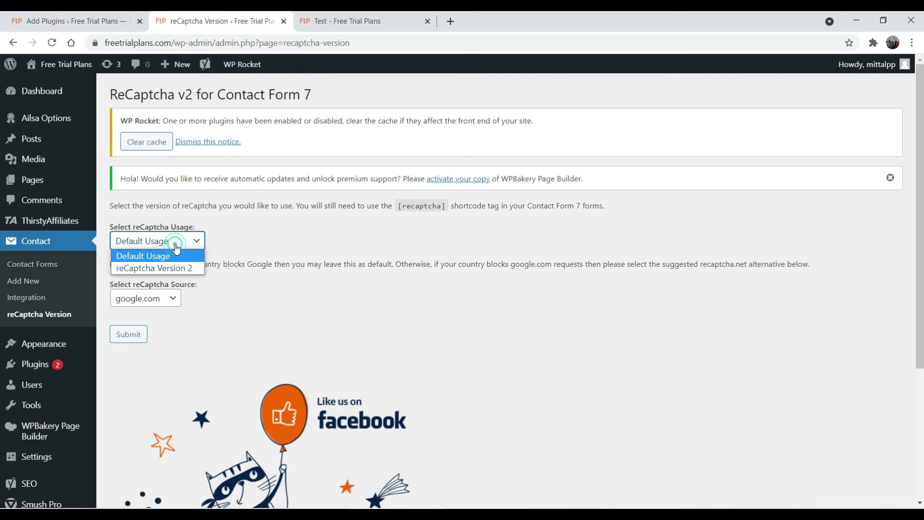
left_click(180, 268)
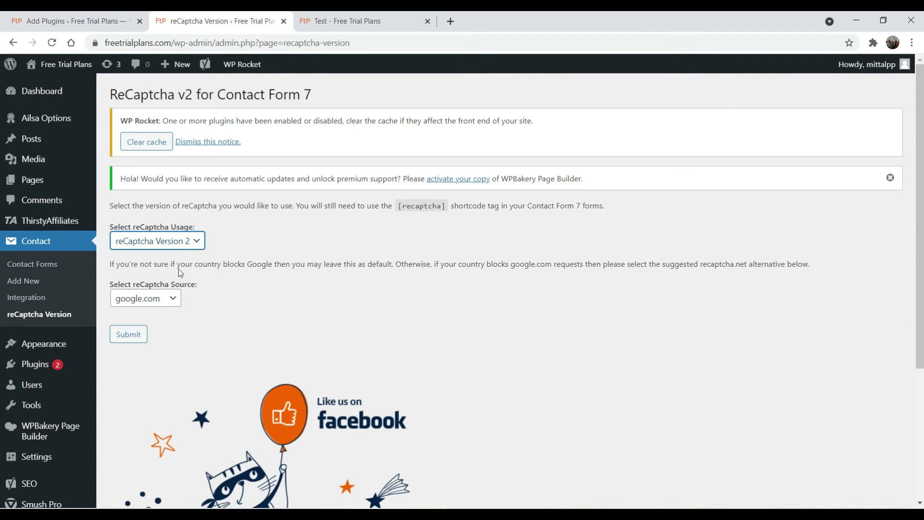
left_click(133, 343)
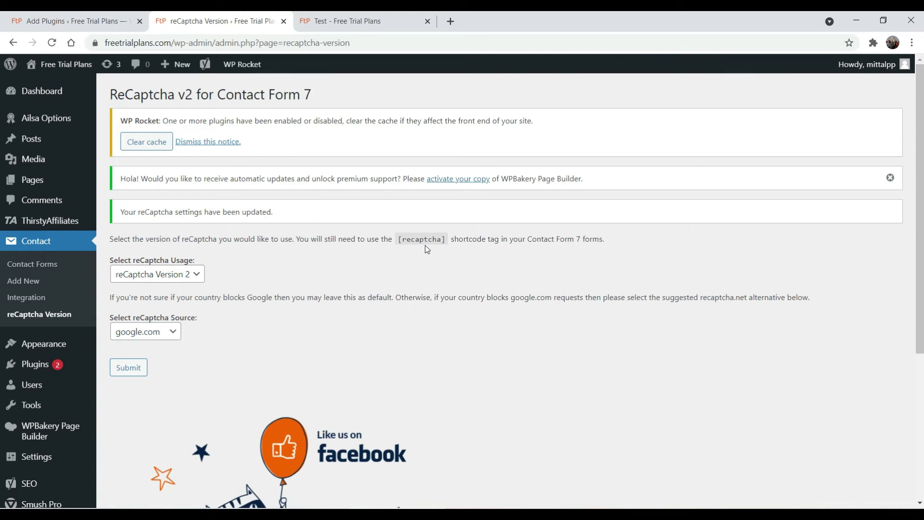
left_click_drag(399, 239, 443, 239)
left_click(27, 264)
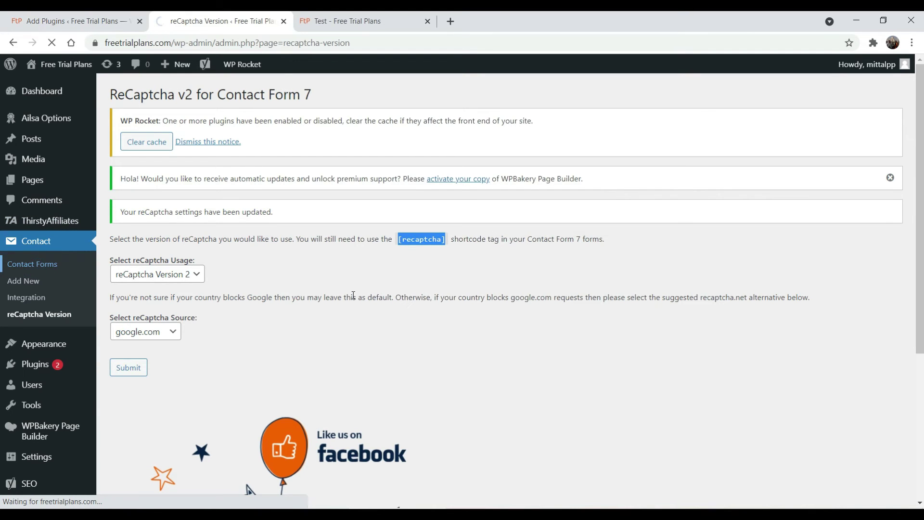
- In Test Form, paste a [recaptcha] tag on a new line after the message field
scroll(353, 295, "down", 2)
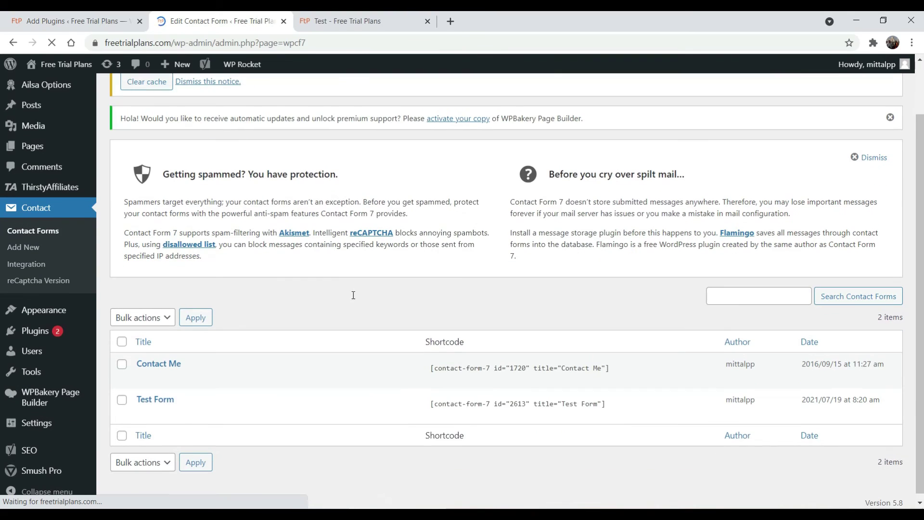
mouse_move(145, 408)
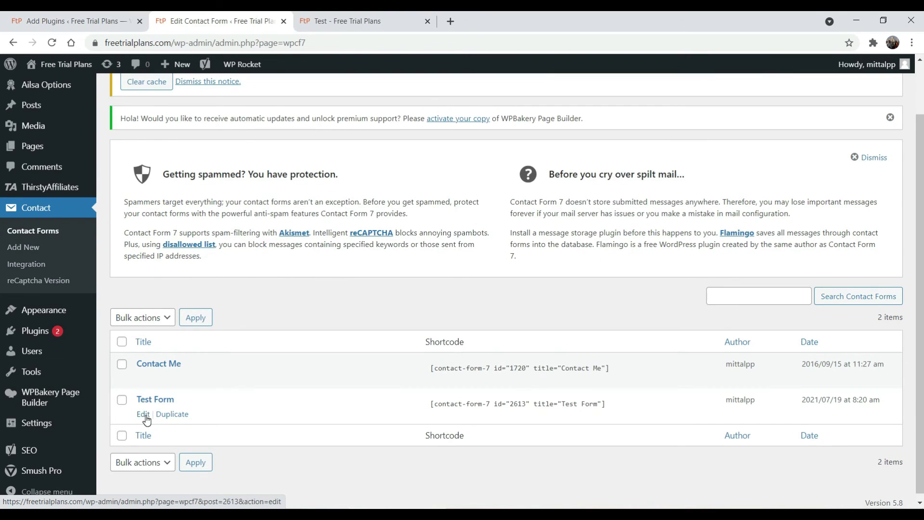
left_click(143, 415)
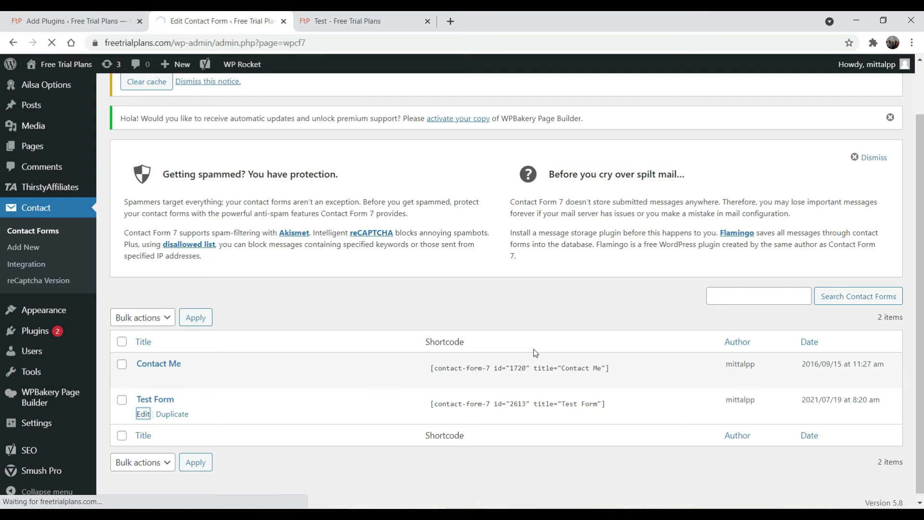
scroll(501, 353, "down", 5)
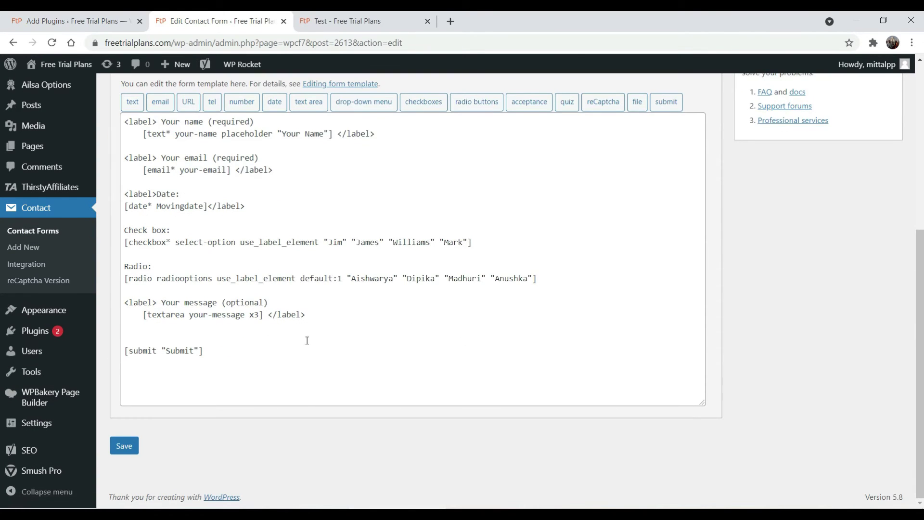
left_click(313, 321)
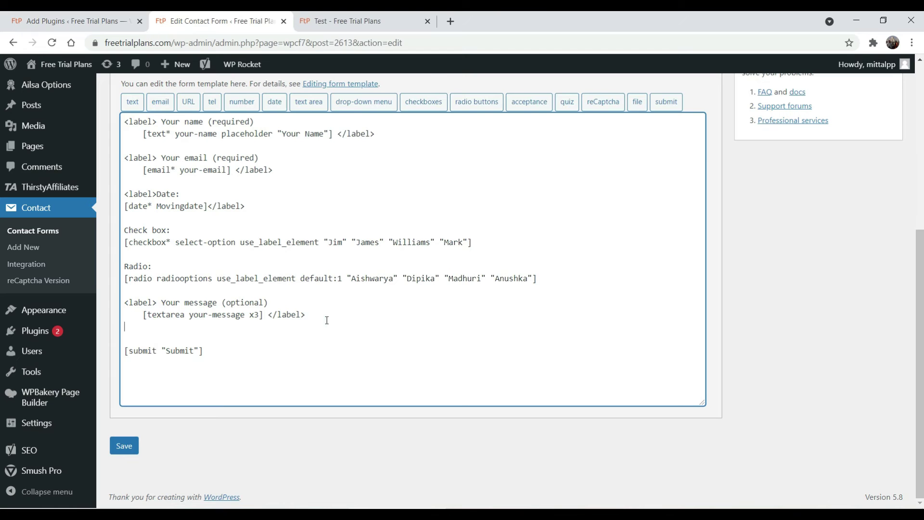
key("Return")
key("ctrl+v")
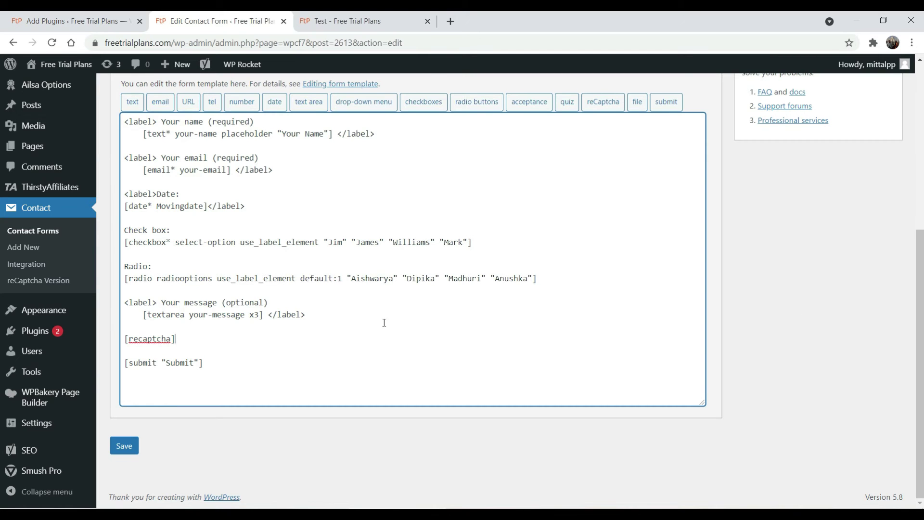
- Save the updated Test Form and return to the live Test page
left_click(120, 449)
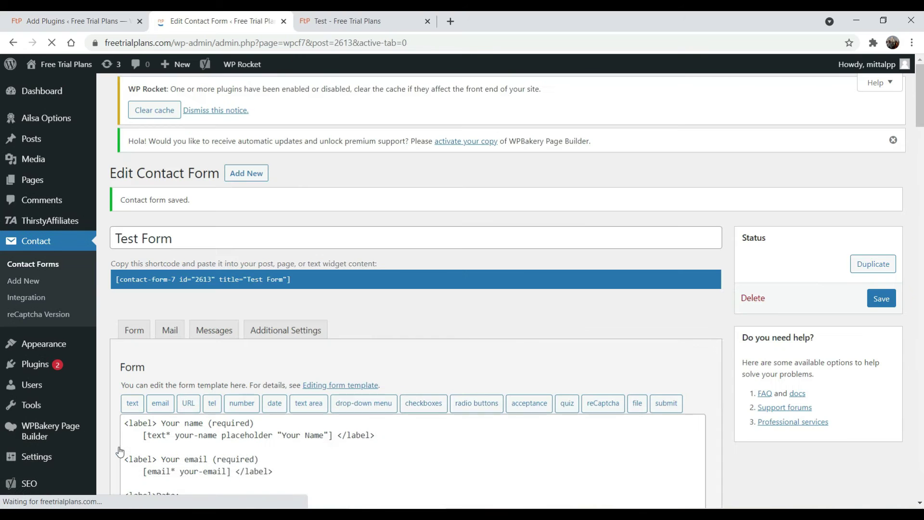
scroll(271, 185, "down", 5)
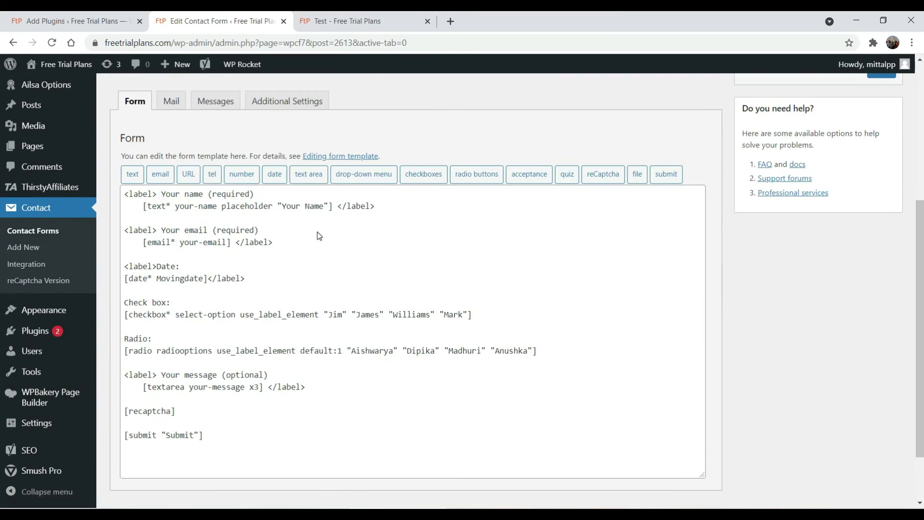
left_click(375, 21)
- Reload the live Test page to show the reCAPTCHA and copy its address
left_click(52, 43)
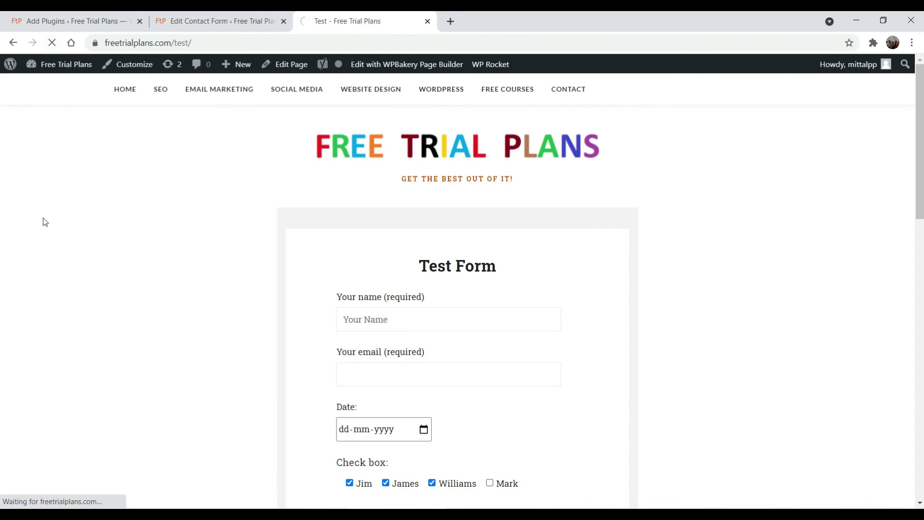
scroll(138, 219, "down", 7)
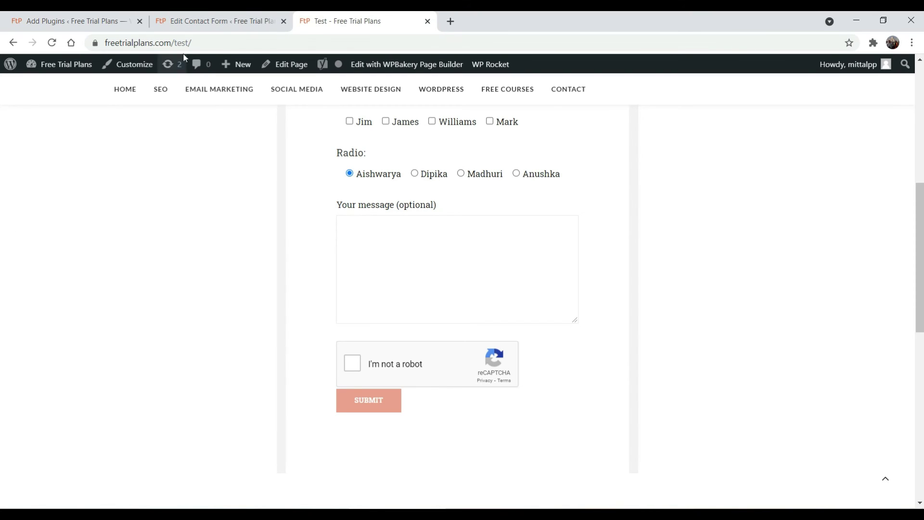
left_click(212, 42)
left_click(118, 195)
left_click(144, 43)
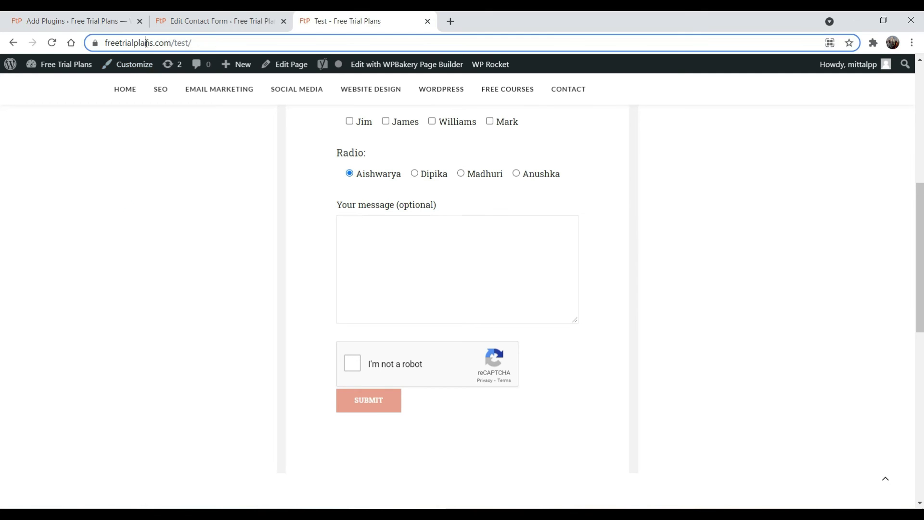
key("ctrl+c")
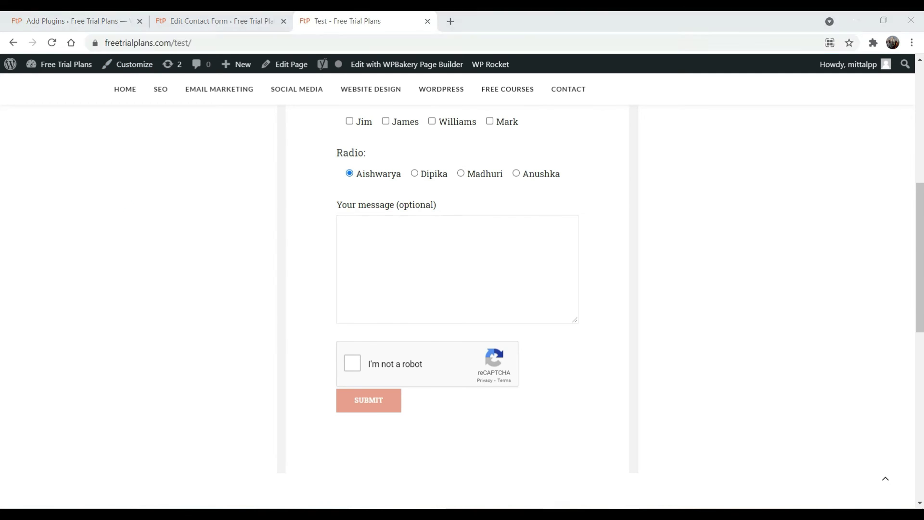
- Load the copied Test page address in a new Firefox tab
key("alt+Tab")
left_click(298, 38)
key("ctrl+v")
key("Return")
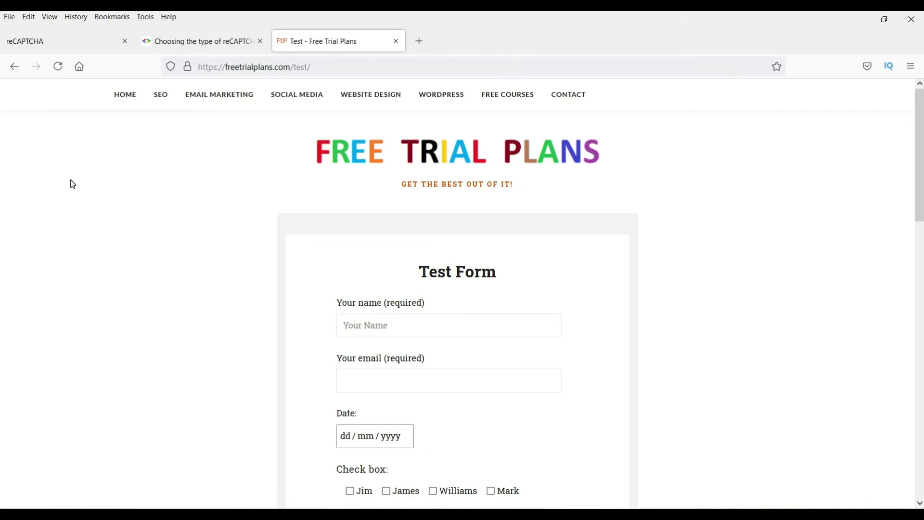
- Fill in the name and the saved test email address using autofill suggestions
left_click(368, 317)
type("Prashant")
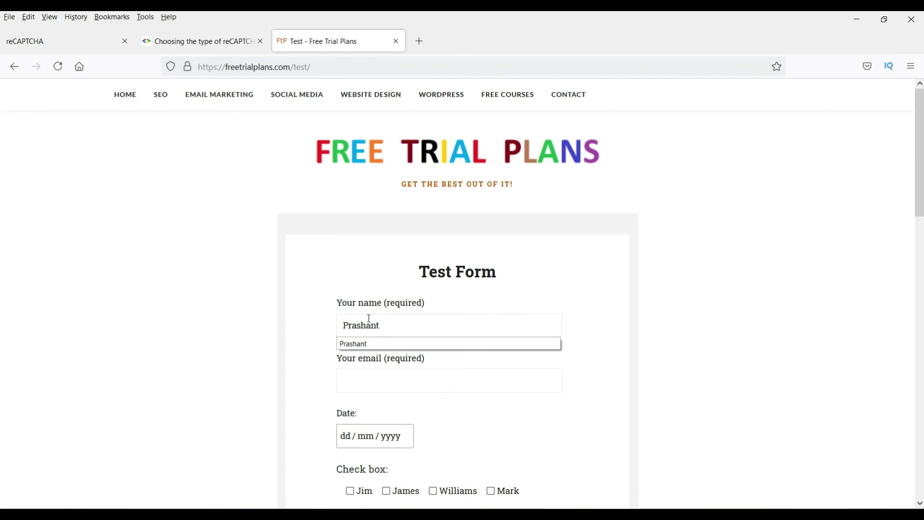
key("Tab")
type("test")
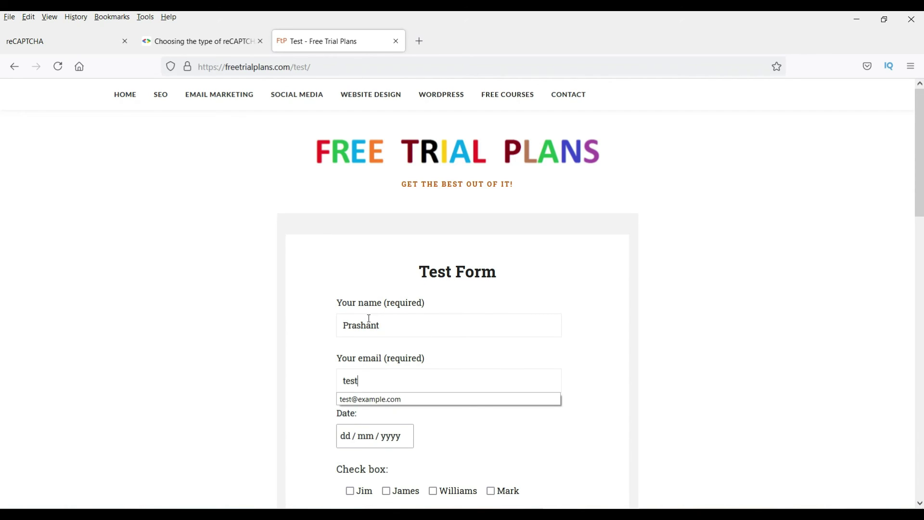
key("Down")
key("Tab")
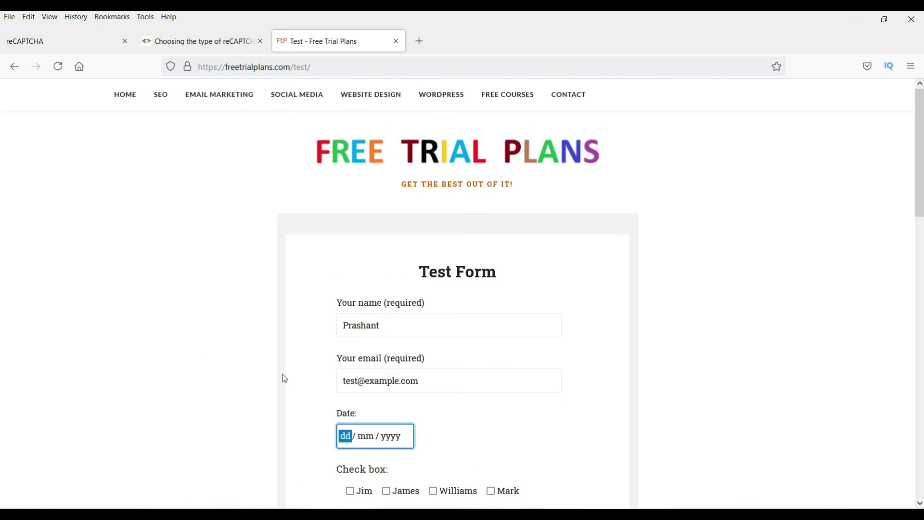
- Set the date to 29 July 2021, tick Jim, and enter the message 'Testing form'
scroll(282, 377, "down", 4)
left_click(368, 246)
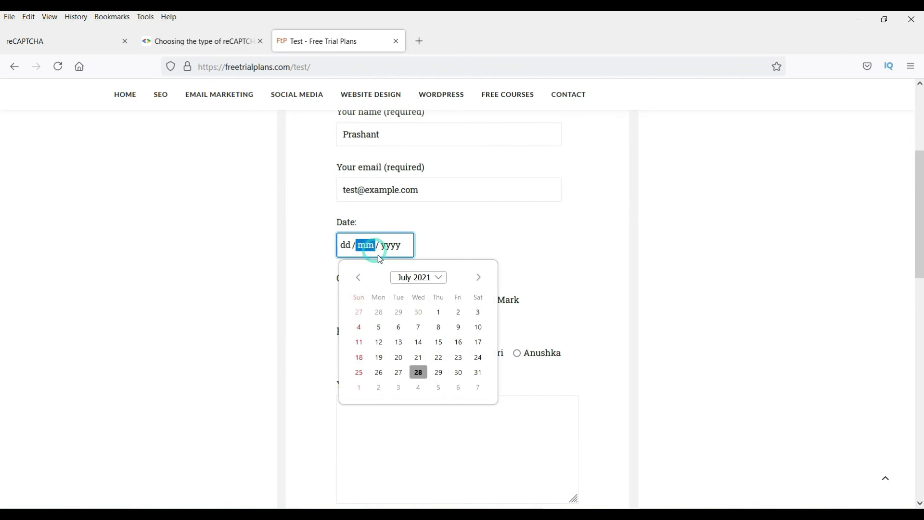
left_click(435, 374)
left_click(351, 301)
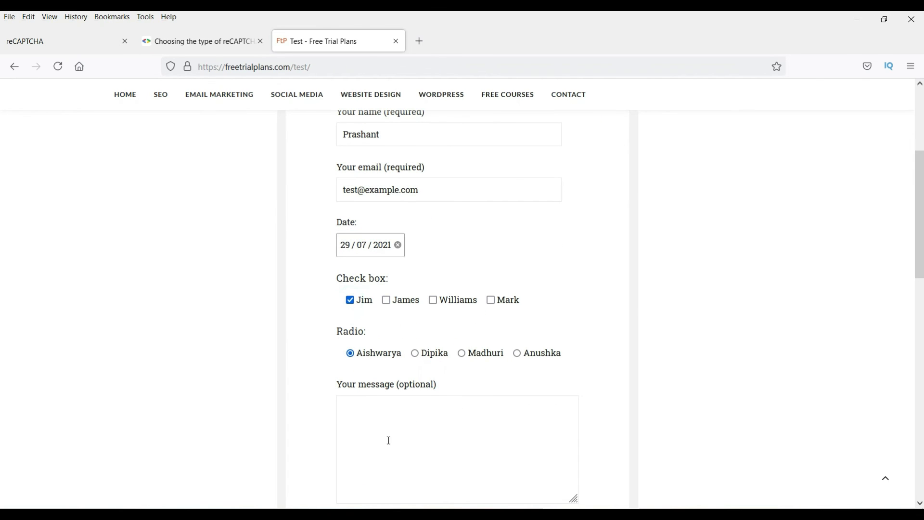
type("Testing form")
- Submit the form, tick 'I'm not a robot' after the error, and resubmit
scroll(388, 440, "down", 5)
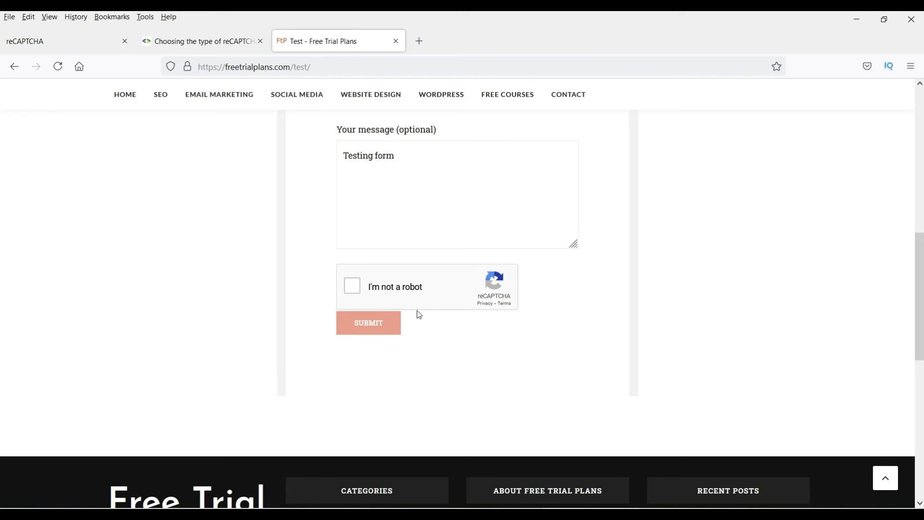
left_click(371, 334)
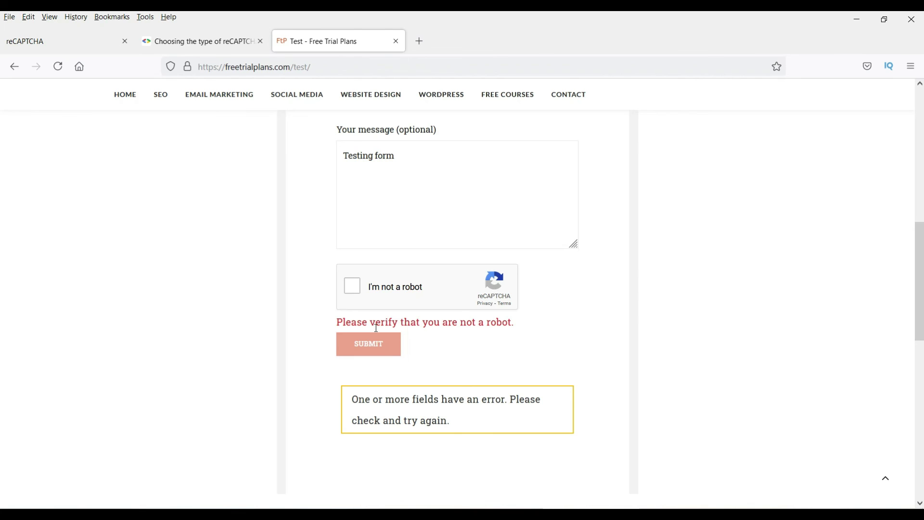
left_click(355, 288)
left_click(375, 346)
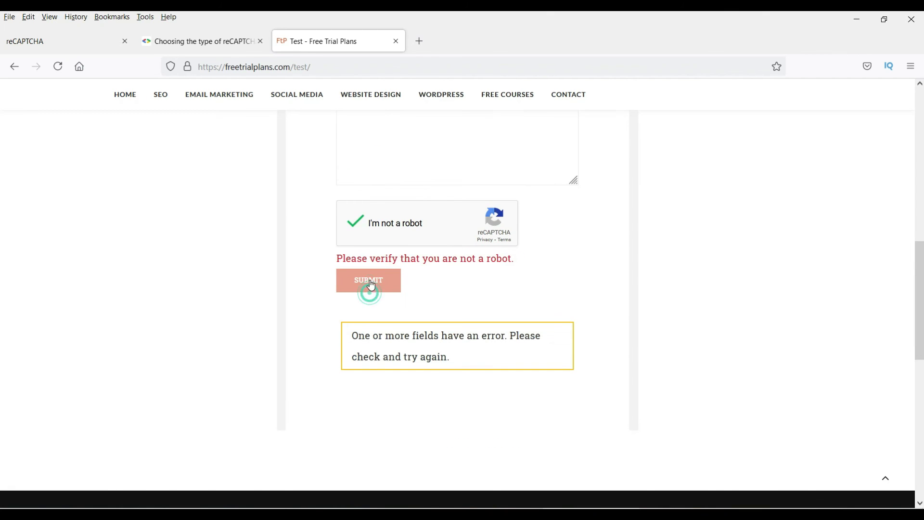
left_click(371, 286)
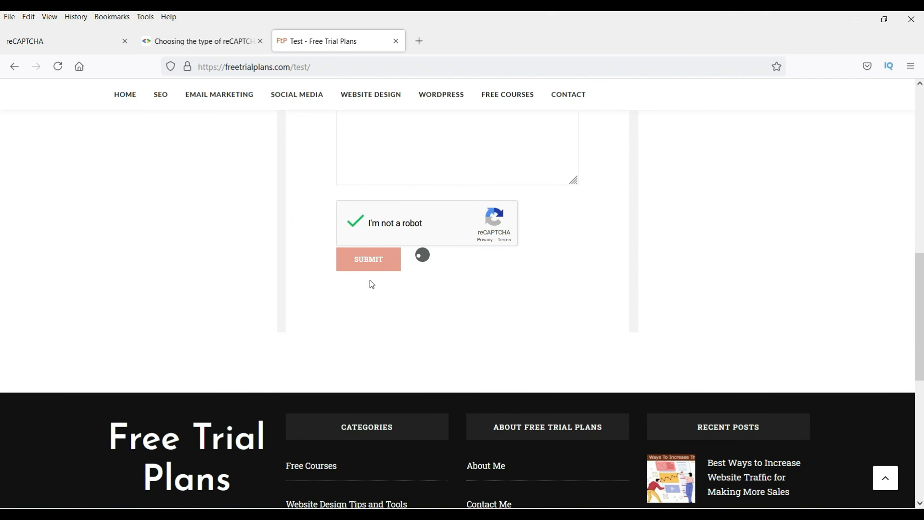